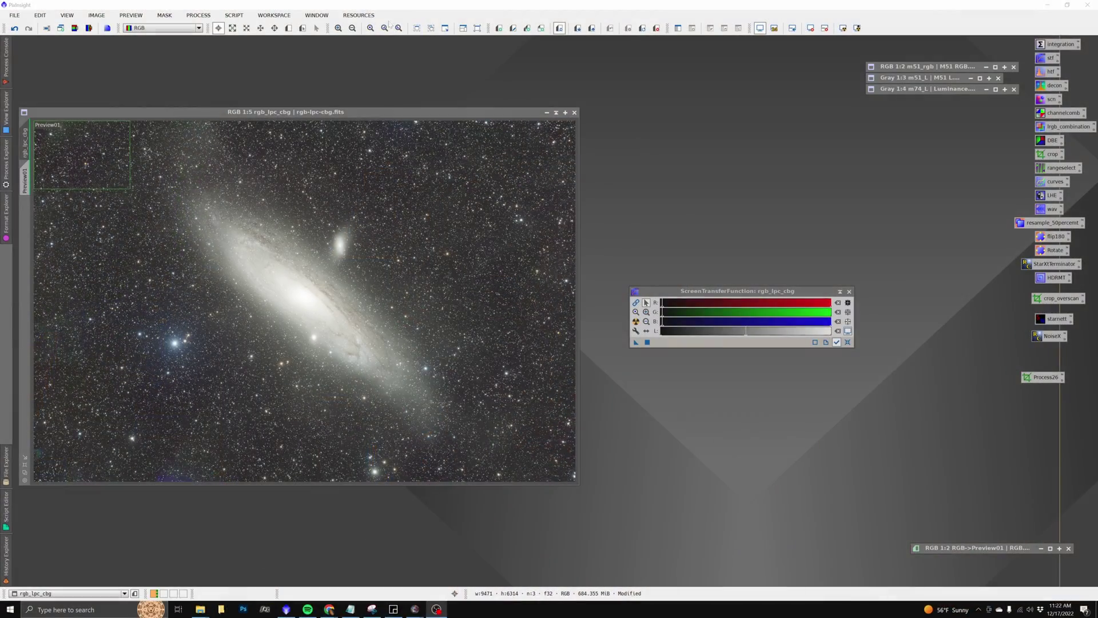
# - Select the BlurXTerminator entry in the update repositories list and accept it
pyautogui.click(360, 15)
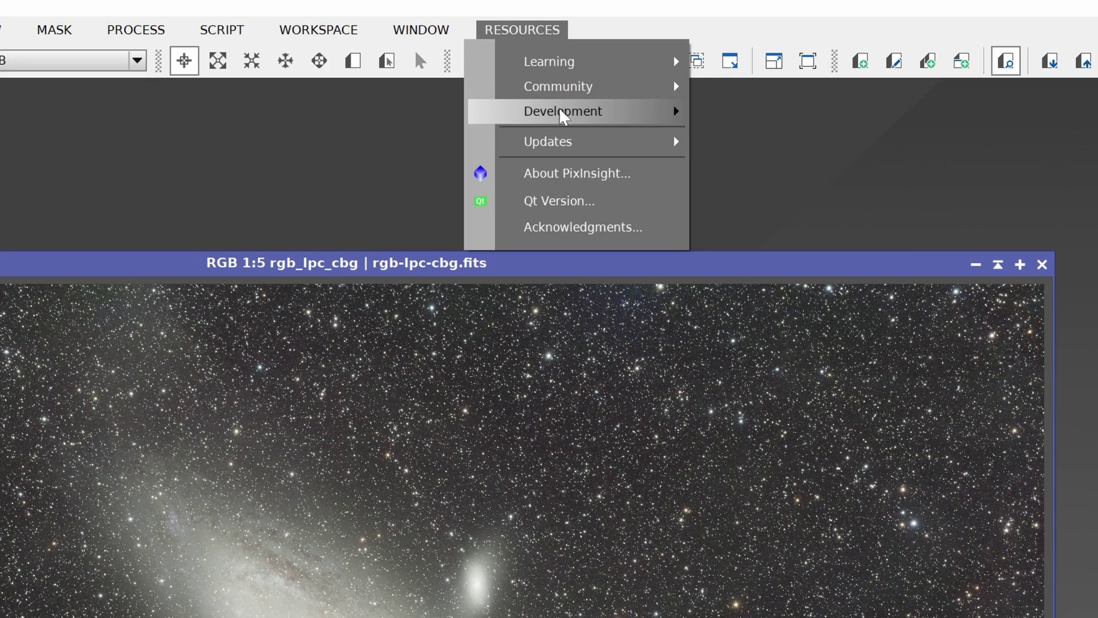
pyautogui.moveTo(503, 116)
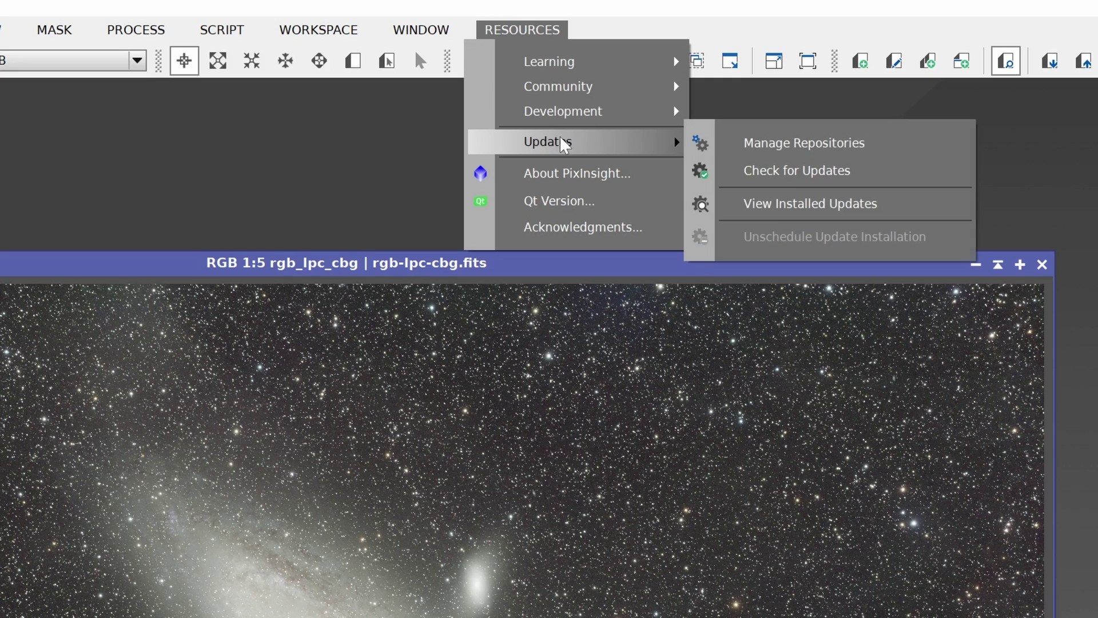
pyautogui.click(803, 143)
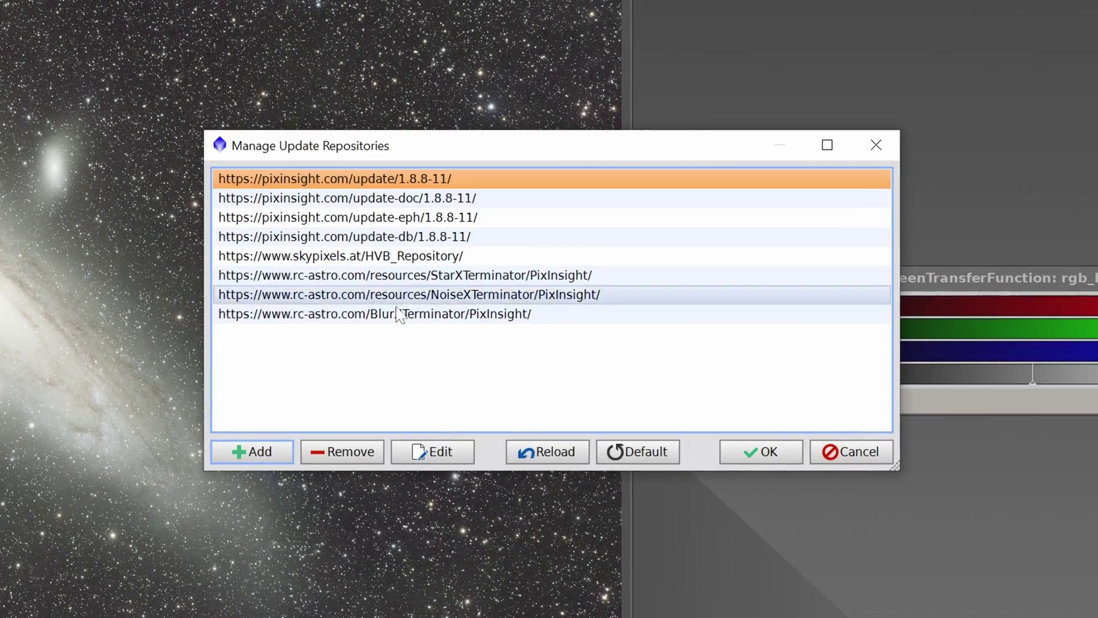
pyautogui.click(630, 547)
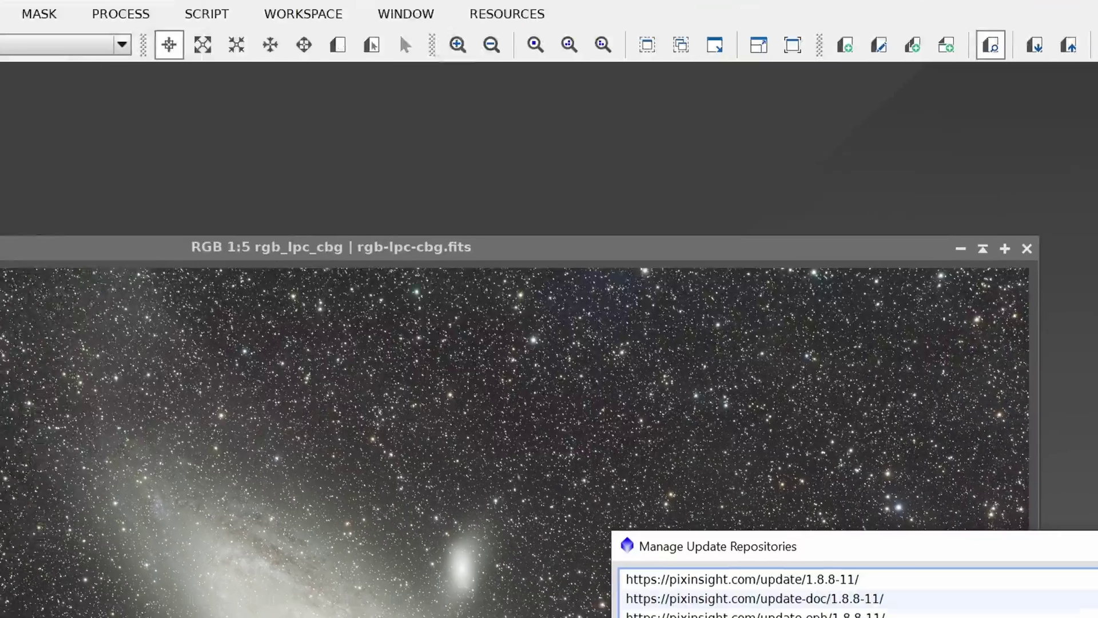
pyautogui.click(761, 451)
# - Check the resources options, then move the BlurXTerminator window down-left toward the Crab Nebula
pyautogui.click(528, 35)
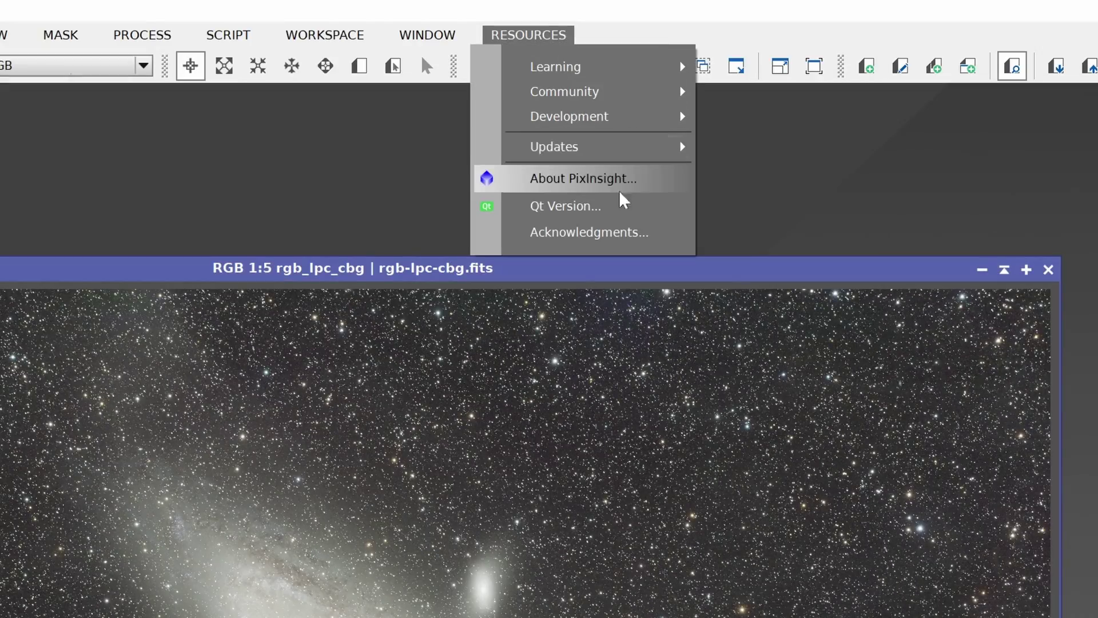
pyautogui.click(1030, 284)
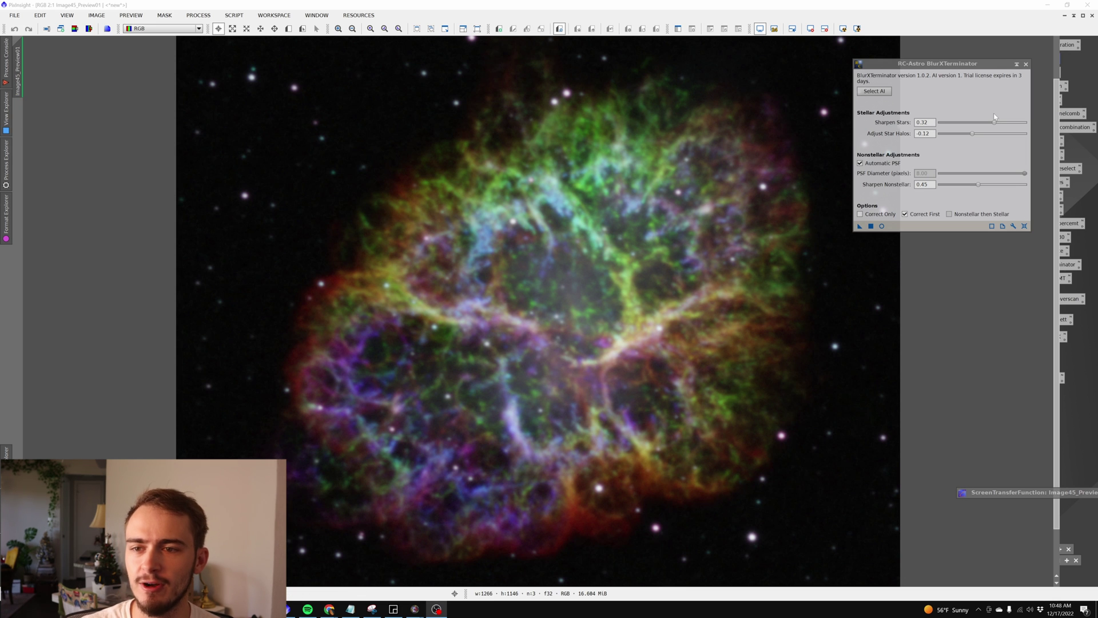
pyautogui.moveTo(947, 63); pyautogui.dragTo(902, 113)
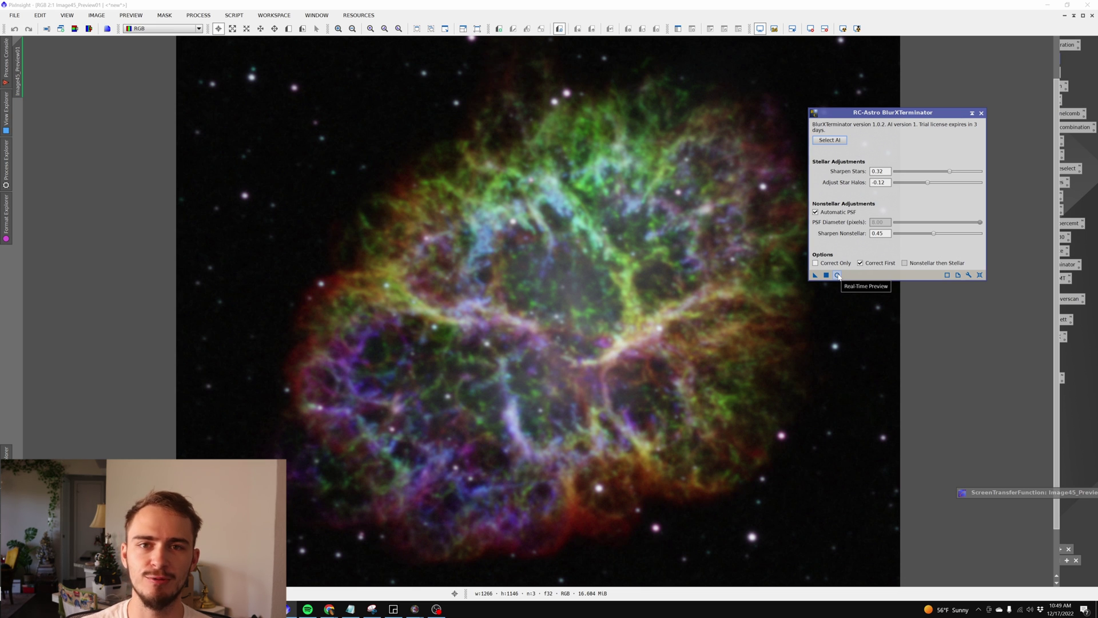
# - Turn on BlurXTerminator's real-time preview and maximize it over the workspace, shifting the dialog up-right
pyautogui.click(837, 275)
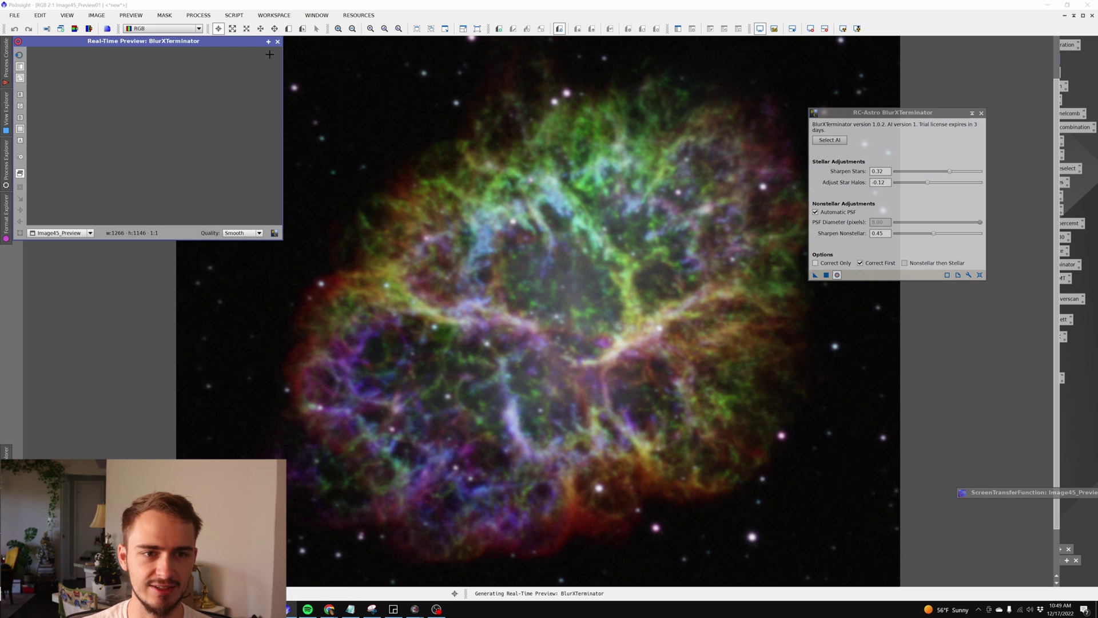
pyautogui.click(268, 42)
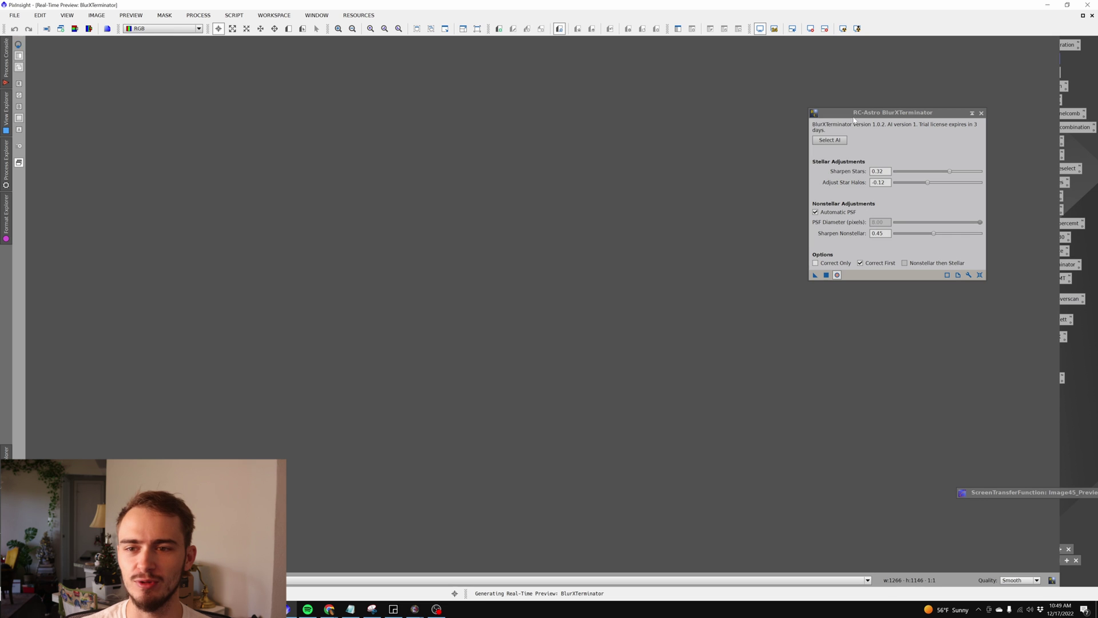
pyautogui.moveTo(855, 116); pyautogui.dragTo(895, 100)
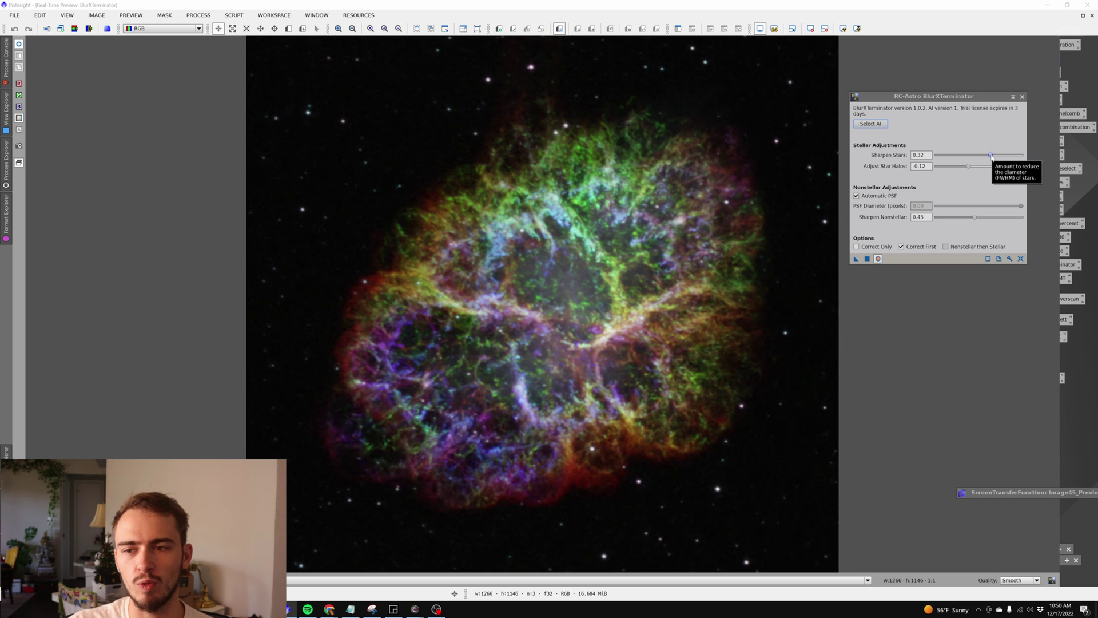
# - Move the Sharpen Stars slider to test star sharpening on the Crab preview, settling at 0.50
pyautogui.moveTo(995, 159); pyautogui.dragTo(922, 155)
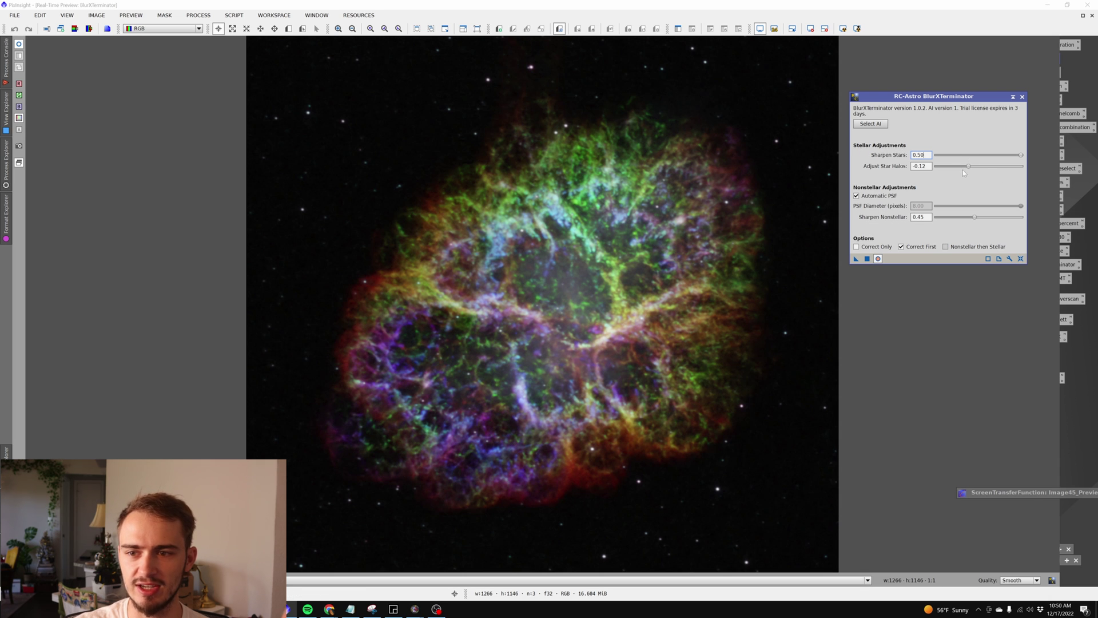
# - Try Adjust Star Halos at 0.50, then lower it to -0.03 in the real-time preview
pyautogui.moveTo(969, 166); pyautogui.dragTo(1021, 165)
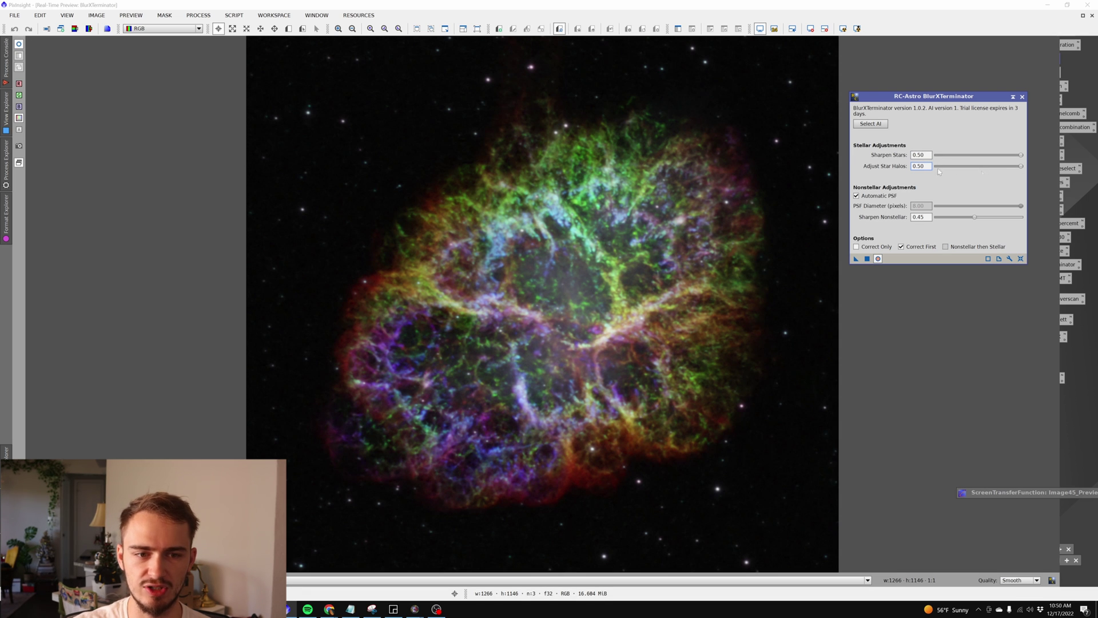
pyautogui.moveTo(1023, 167); pyautogui.dragTo(976, 168)
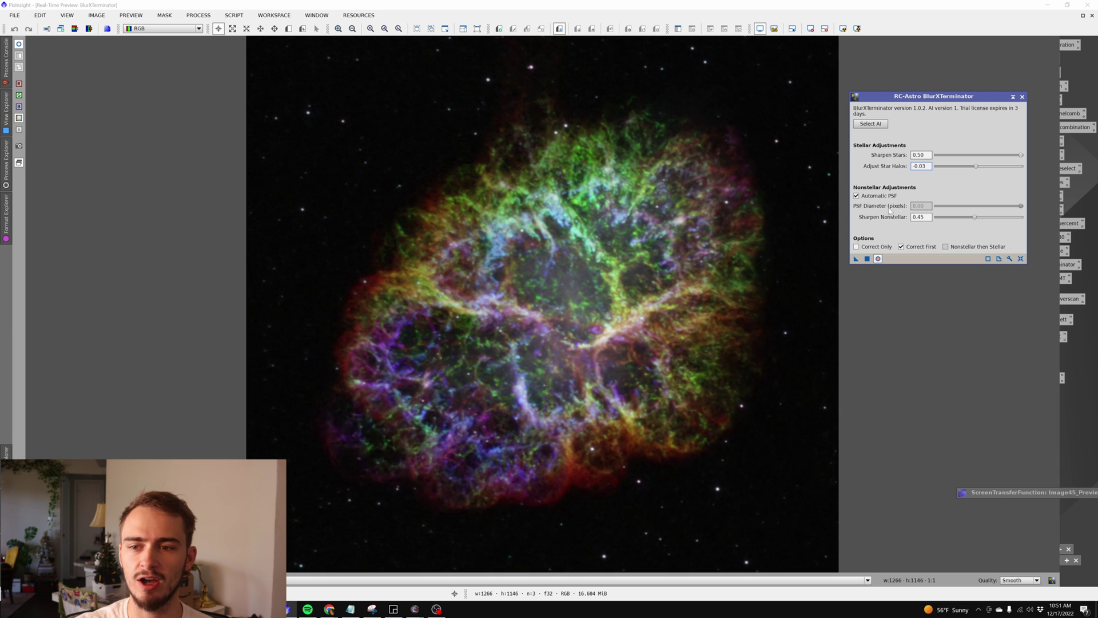
pyautogui.moveTo(880, 211)
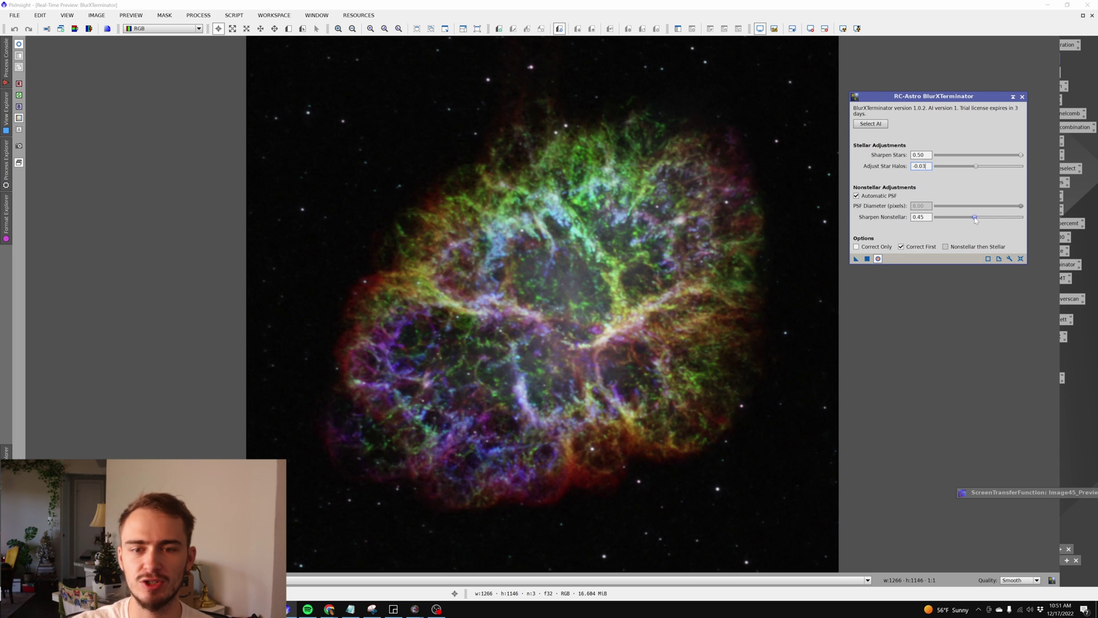
pyautogui.moveTo(976, 218); pyautogui.dragTo(1023, 218)
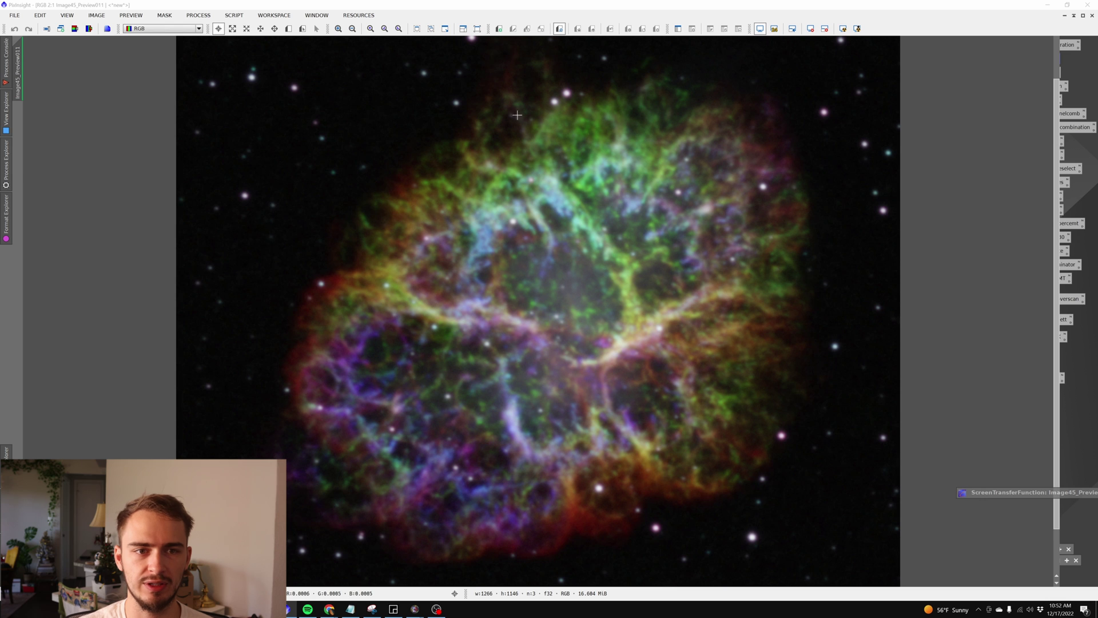
# - Run the PSFImage script's star evaluation on the Crab preview and dismiss the no-stars error
pyautogui.click(234, 15)
pyautogui.moveTo(290, 121)
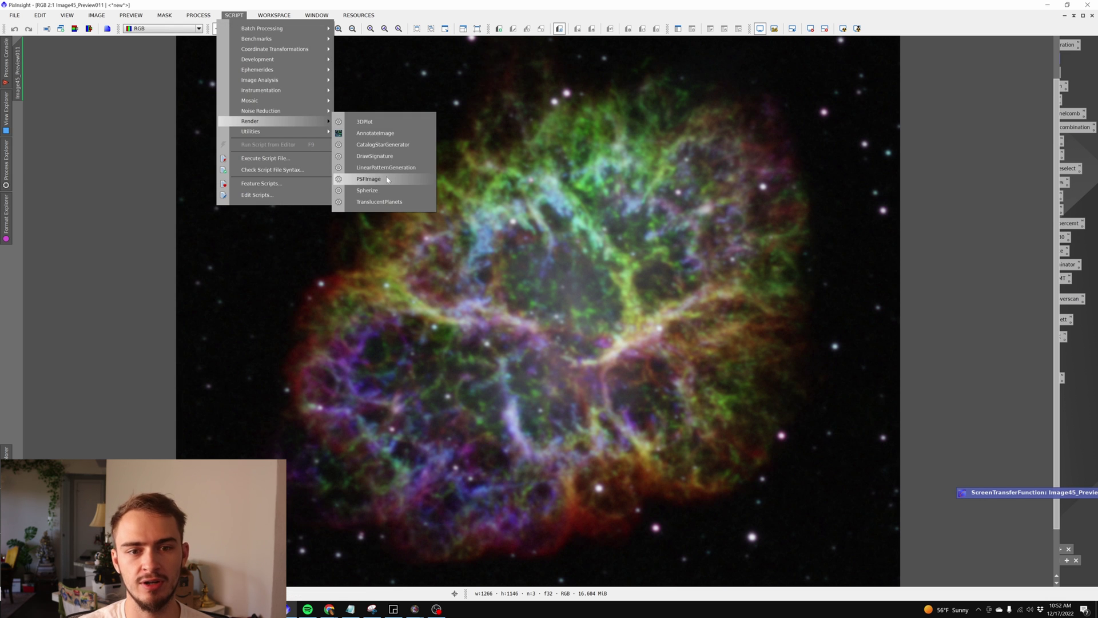
pyautogui.click(368, 179)
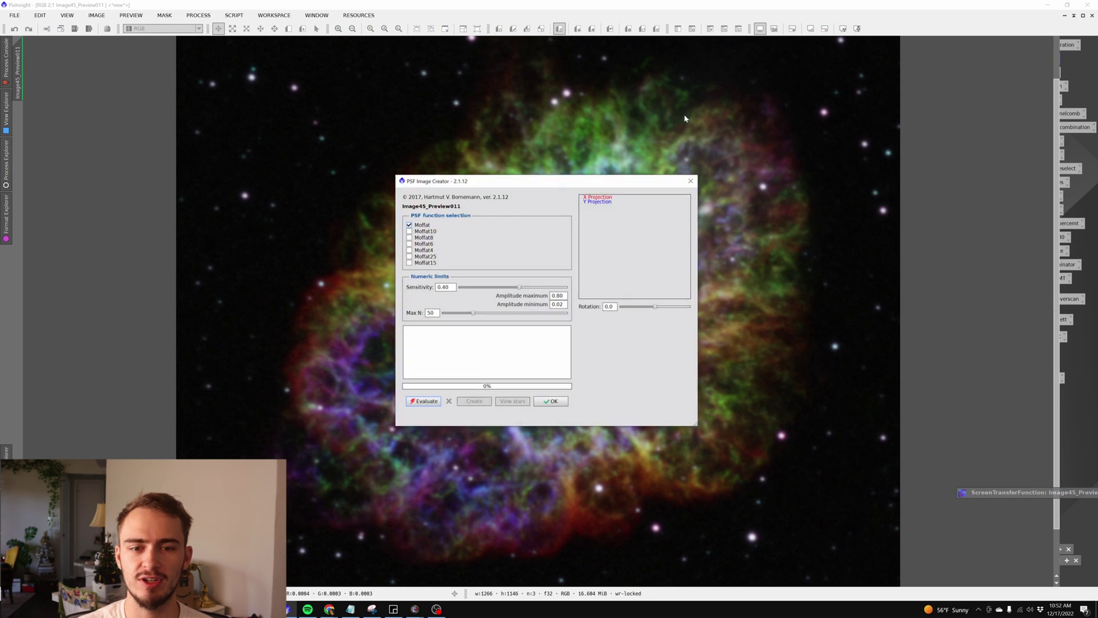
pyautogui.click(426, 403)
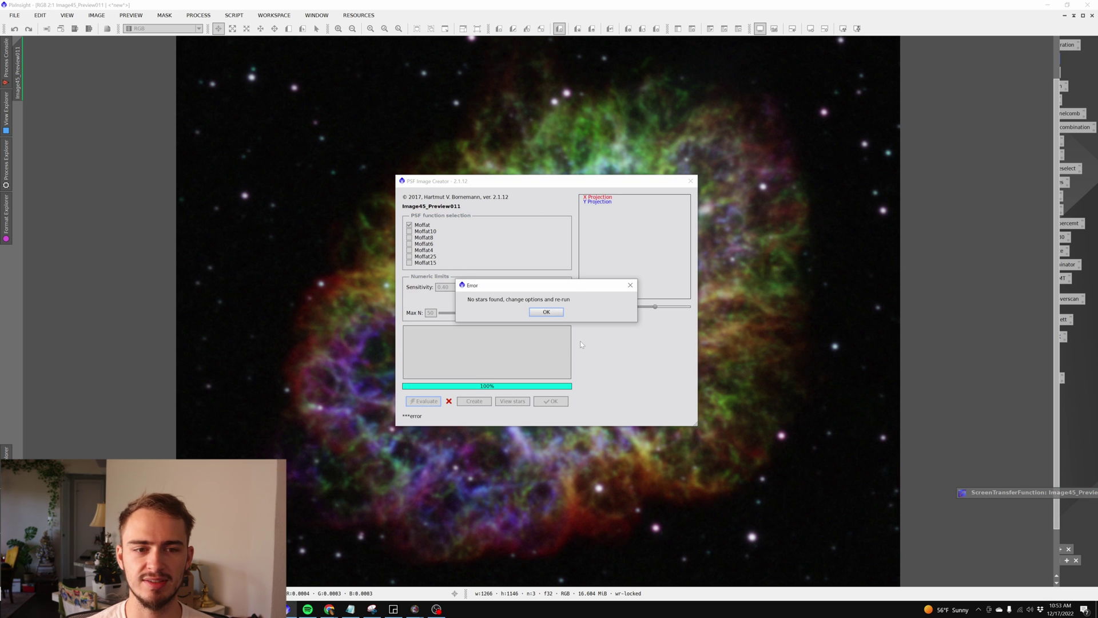
pyautogui.click(547, 312)
# - Lower detection sensitivity to -1.30, re-evaluate the stars, and close the PSF Image Creator
pyautogui.moveTo(513, 290); pyautogui.dragTo(489, 288)
pyautogui.click(424, 401)
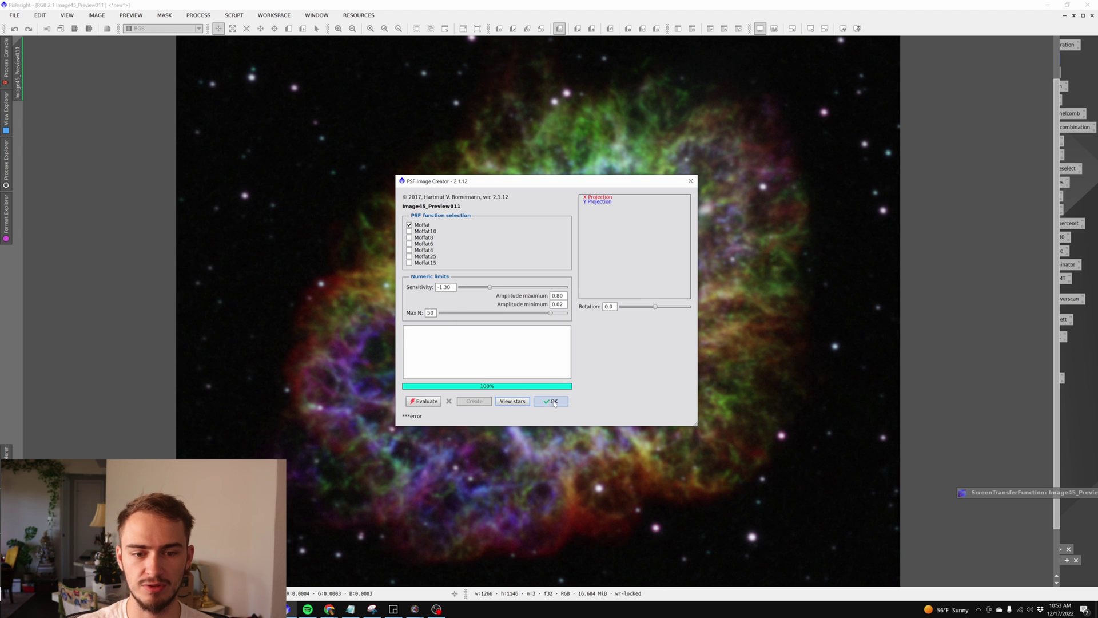
pyautogui.click(199, 15)
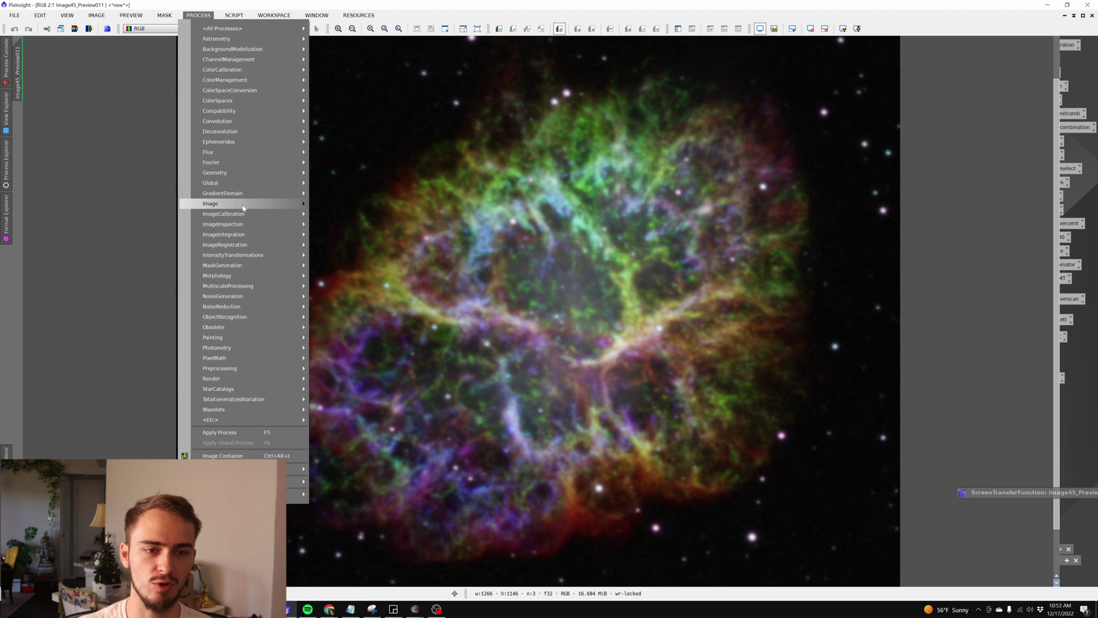
# - Open DynamicPSF and sample stars all around the Crab Nebula: right edge, bottom, lower left, top
pyautogui.click(360, 219)
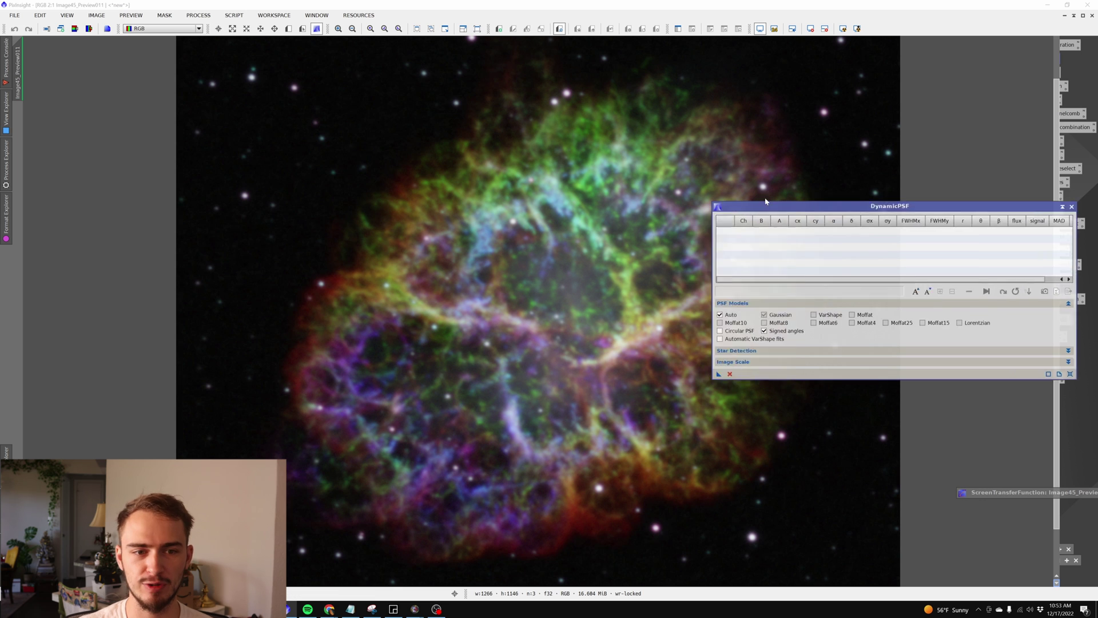
pyautogui.click(247, 197)
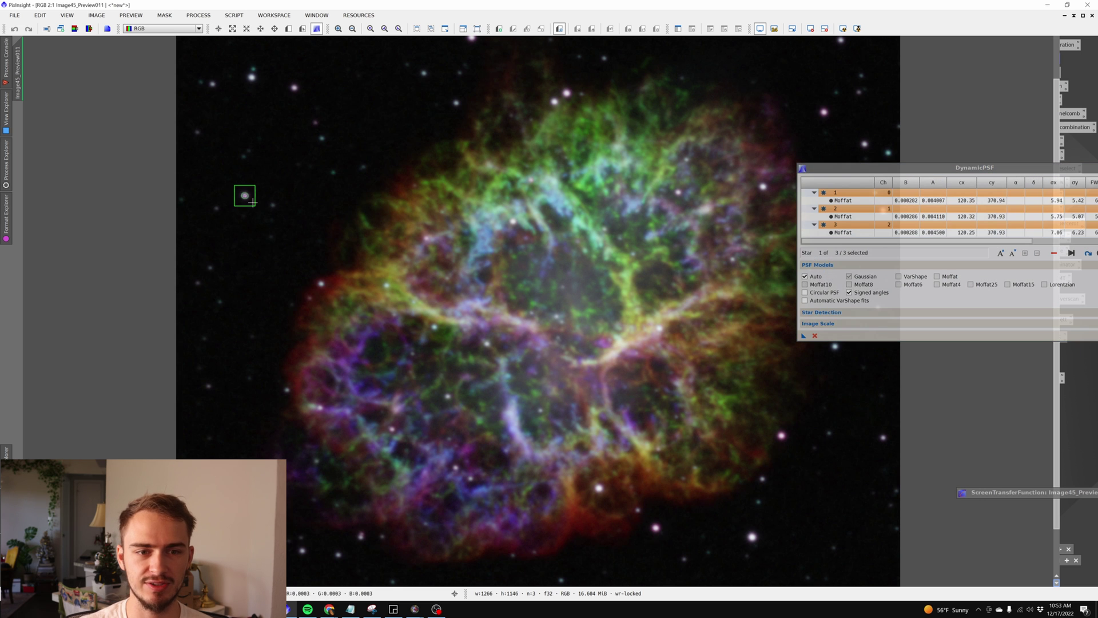
pyautogui.click(294, 88)
pyautogui.scroll(-1, 715, 232)
pyautogui.click(704, 227)
pyautogui.click(716, 232)
pyautogui.click(714, 261)
pyautogui.click(714, 375)
pyautogui.click(648, 424)
pyautogui.click(579, 465)
pyautogui.click(423, 431)
pyautogui.click(442, 433)
pyautogui.click(600, 419)
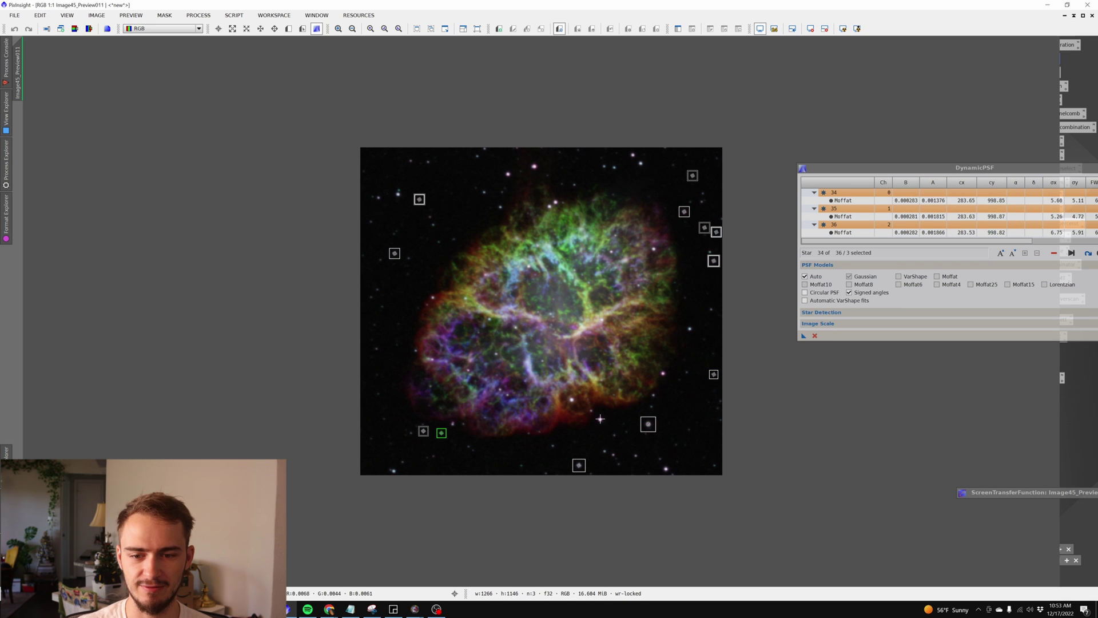
pyautogui.click(690, 331)
pyautogui.click(508, 174)
pyautogui.click(640, 163)
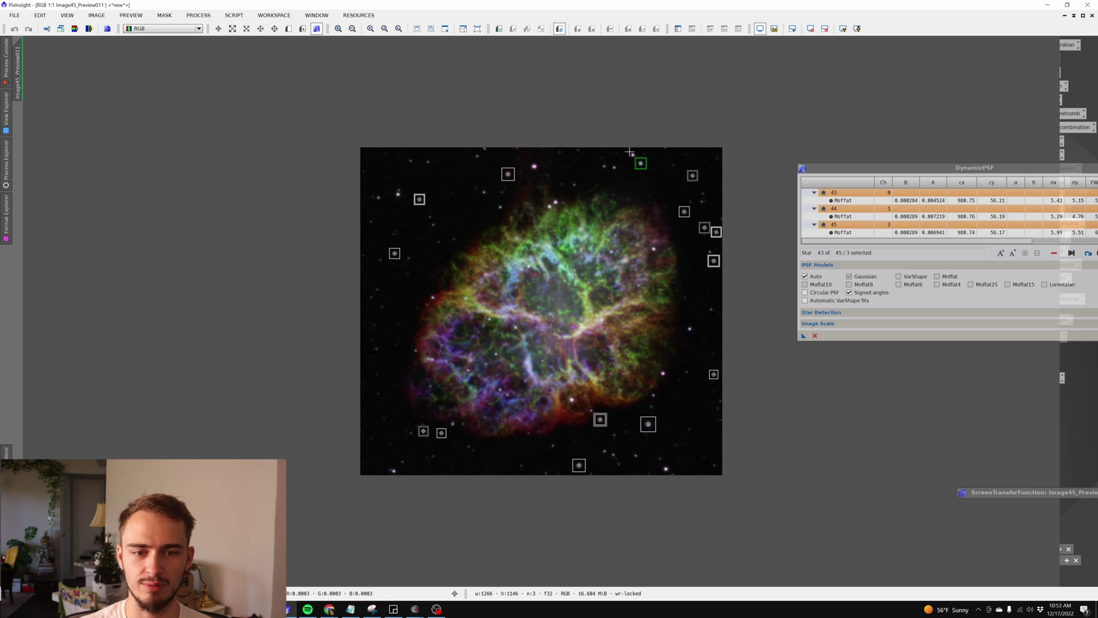
pyautogui.click(632, 154)
# - Close DynamicPSF, confirming the session end, and move the new 25×25 PSF image to the right
pyautogui.moveTo(865, 169); pyautogui.dragTo(745, 166)
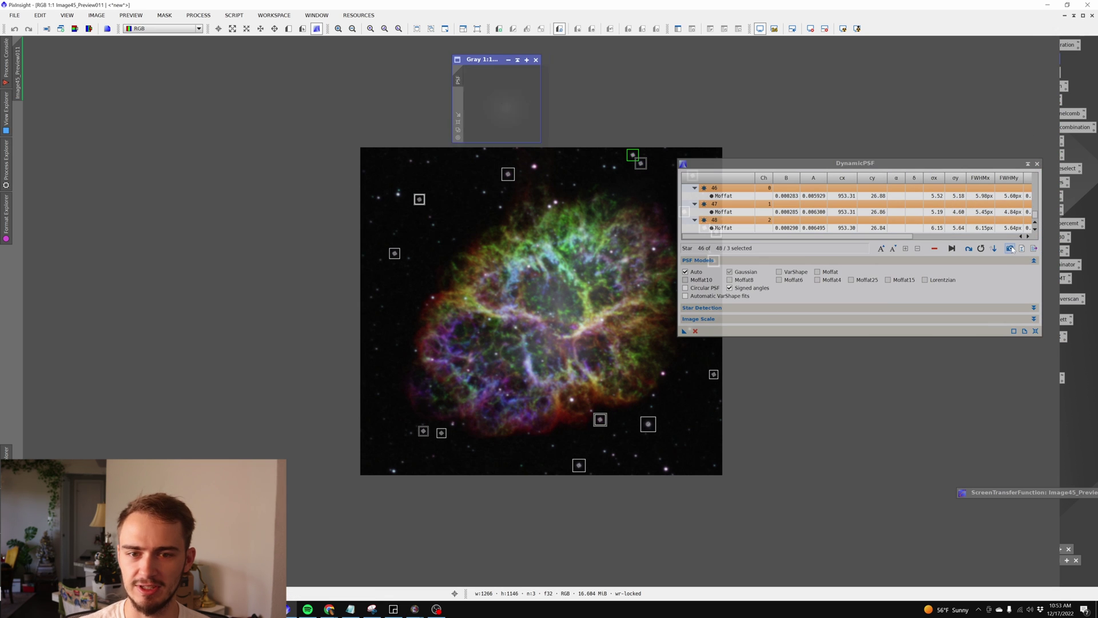
pyautogui.click(1037, 164)
pyautogui.click(527, 317)
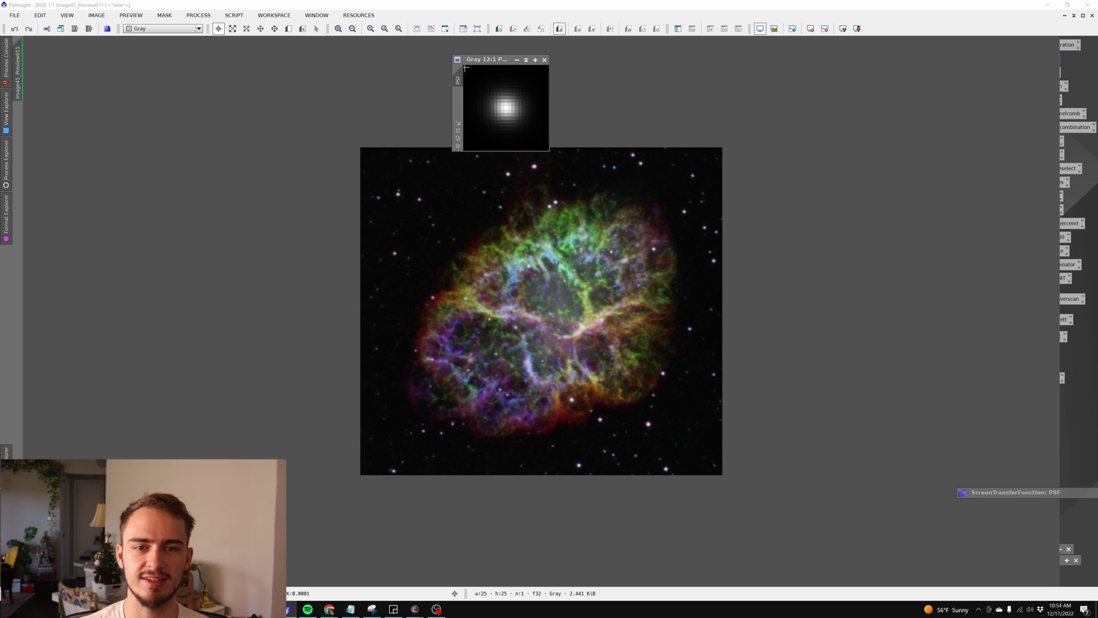
pyautogui.click(488, 68)
pyautogui.moveTo(488, 59); pyautogui.dragTo(842, 137)
# - Run Deconvolution on the Crab preview using the PSF image as the external PSF
pyautogui.click(198, 15)
pyautogui.moveTo(223, 28)
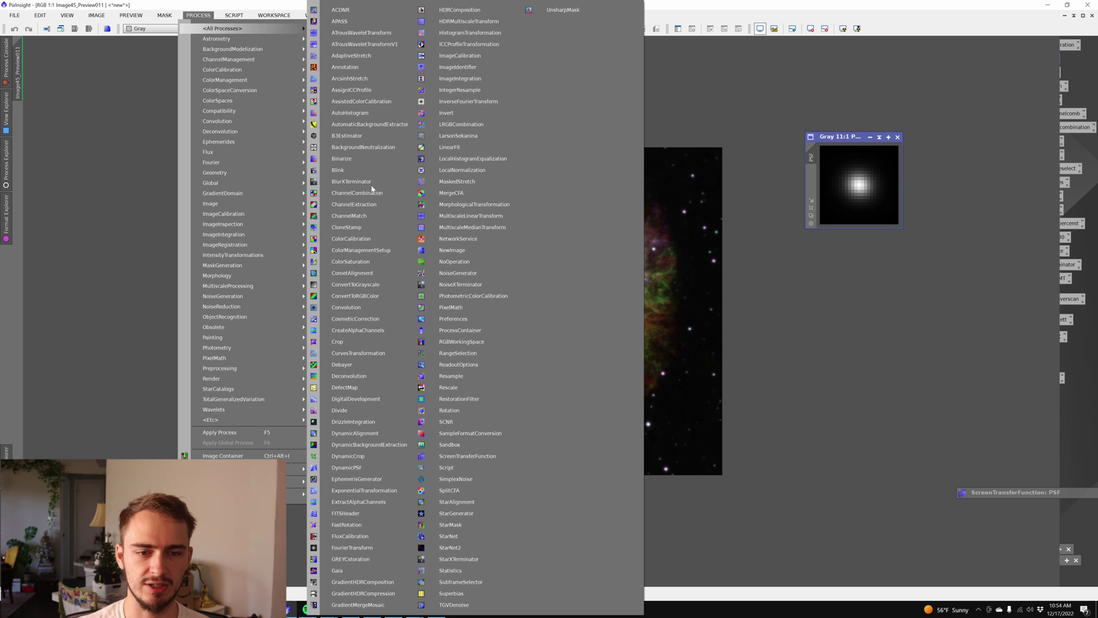
pyautogui.click(350, 376)
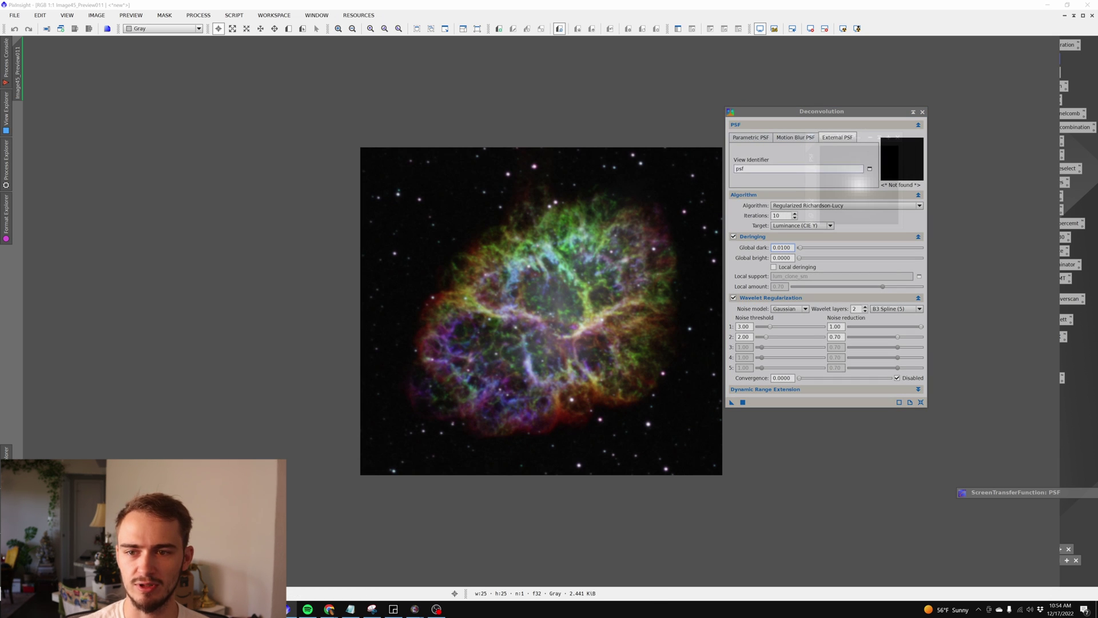
pyautogui.click(869, 169)
pyautogui.click(526, 290)
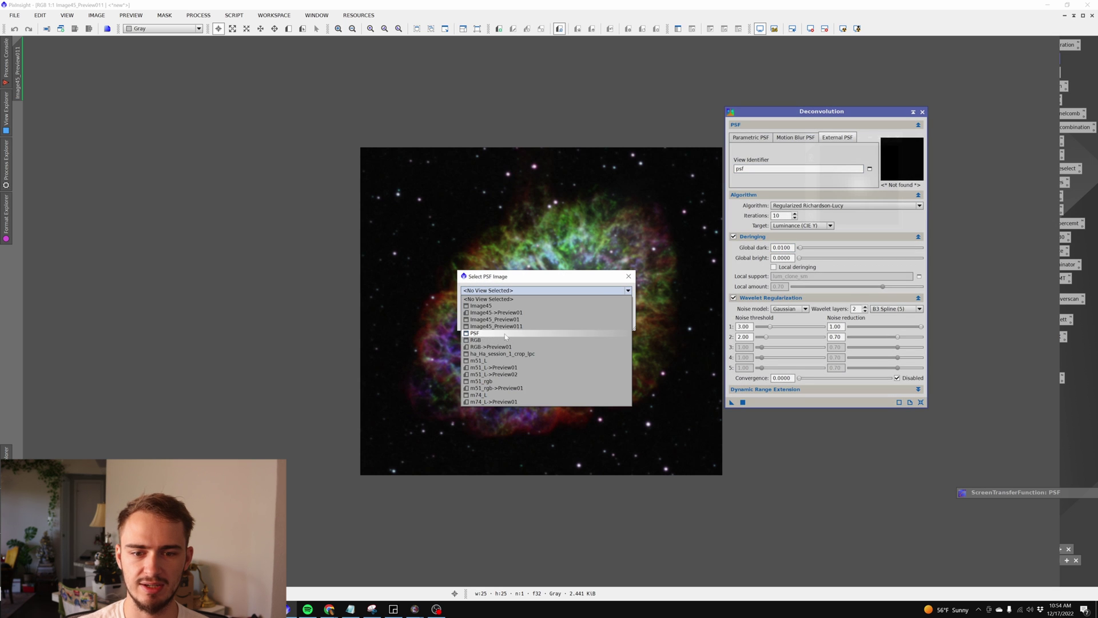
pyautogui.click(505, 334)
pyautogui.moveTo(794, 115); pyautogui.dragTo(885, 75)
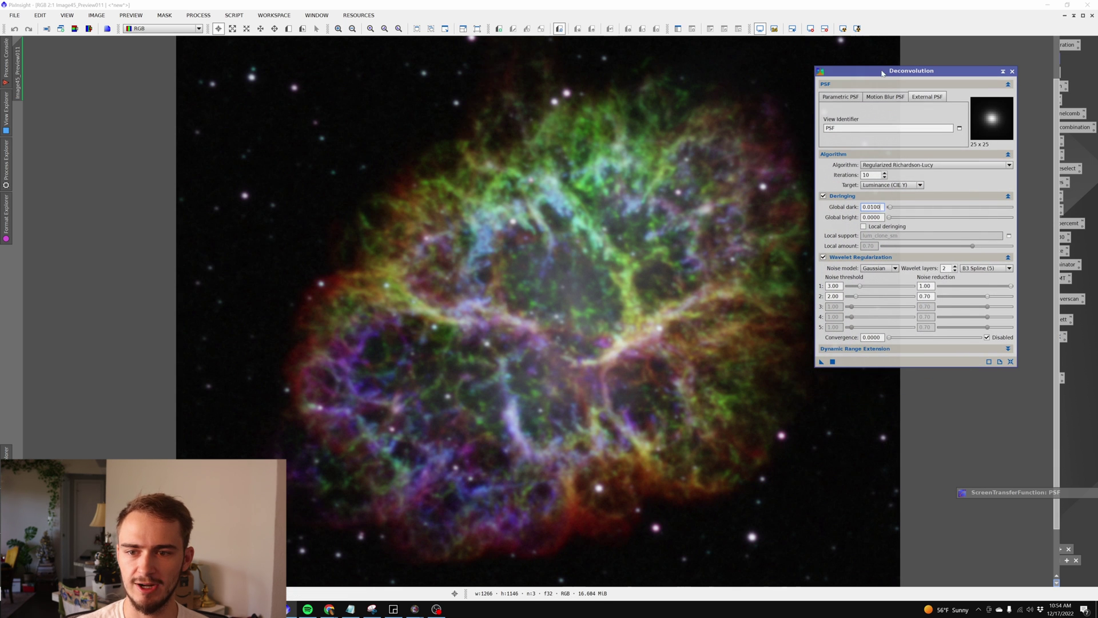
pyautogui.click(834, 362)
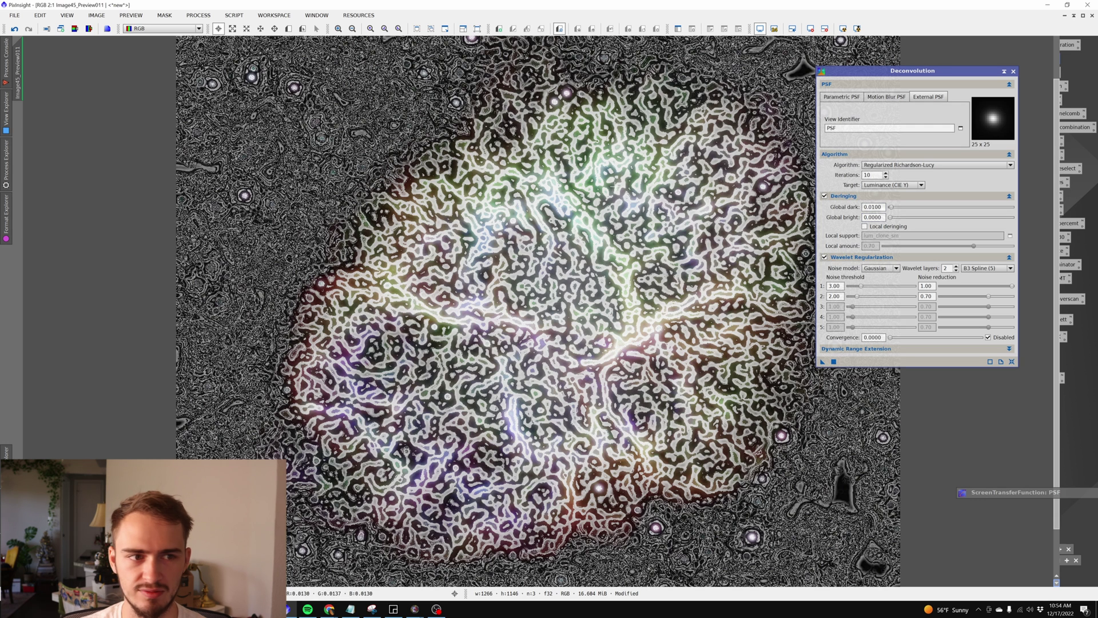
# - Try Global dark deringing at 0.0300 and 0.0000, undoing and reapplying deconvolution
pyautogui.click(894, 208)
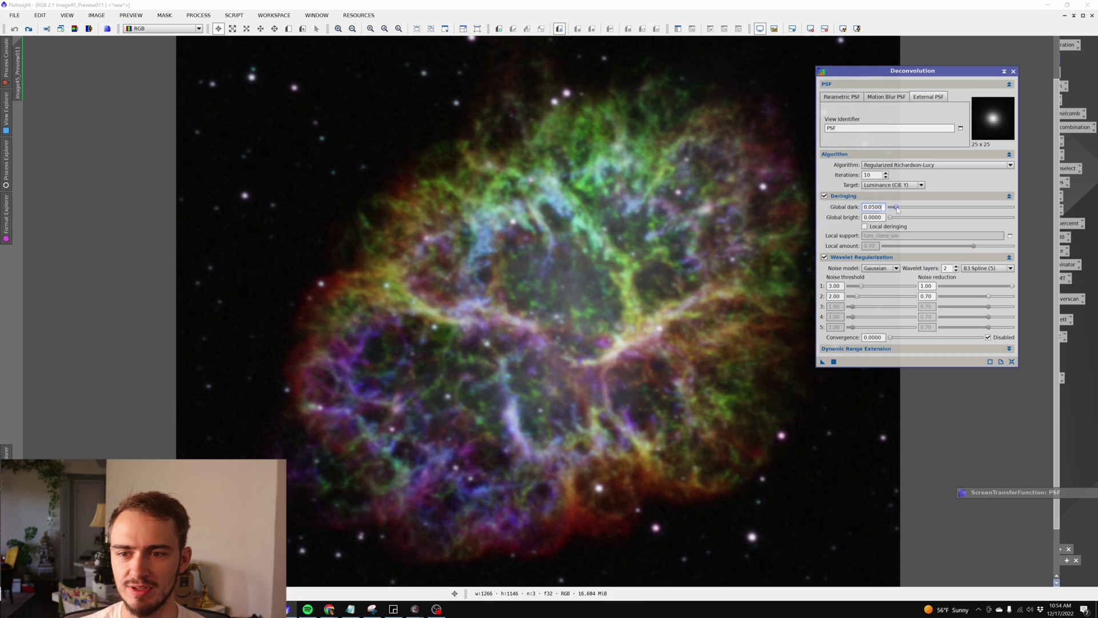
pyautogui.moveTo(895, 209); pyautogui.dragTo(890, 208)
pyautogui.click(833, 361)
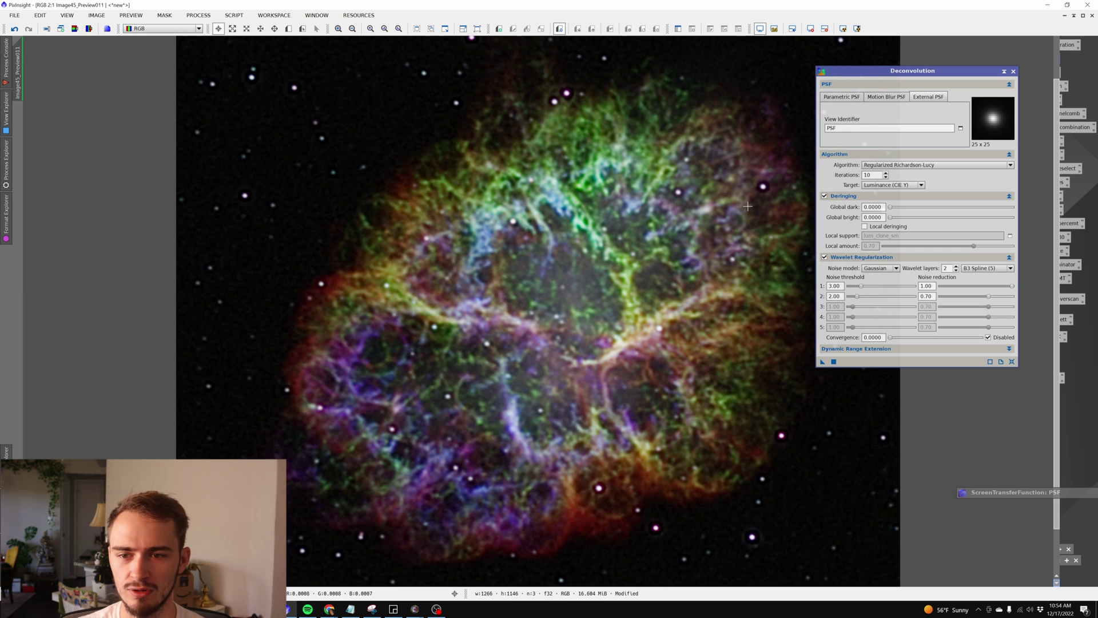
pyautogui.moveTo(873, 207); pyautogui.dragTo(882, 207)
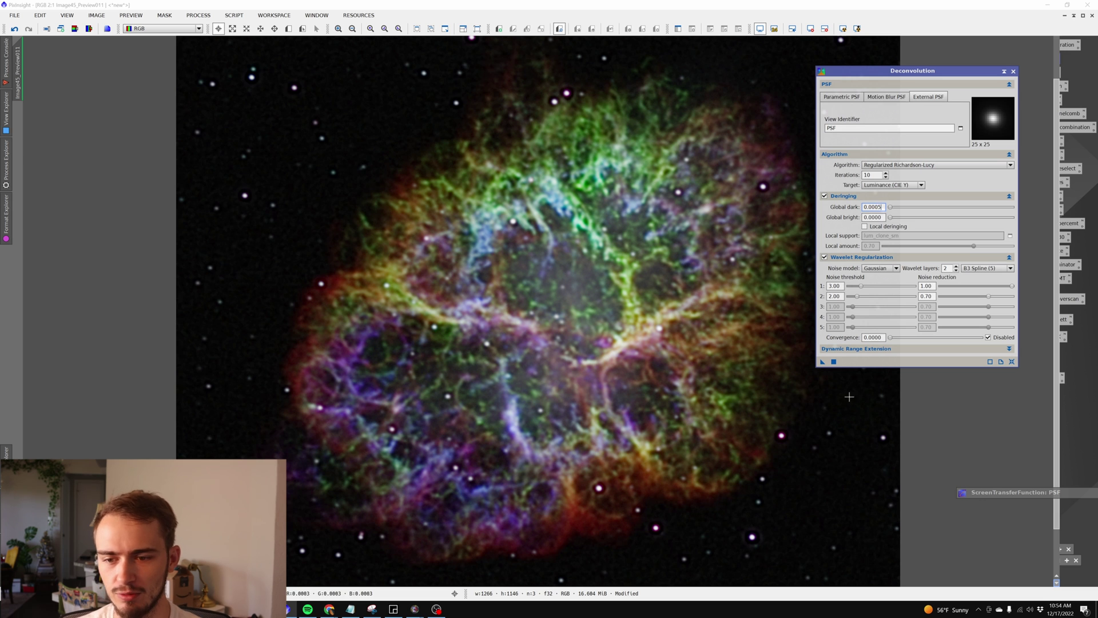
pyautogui.hotkey('ctrl', 'z')
pyautogui.click(879, 206)
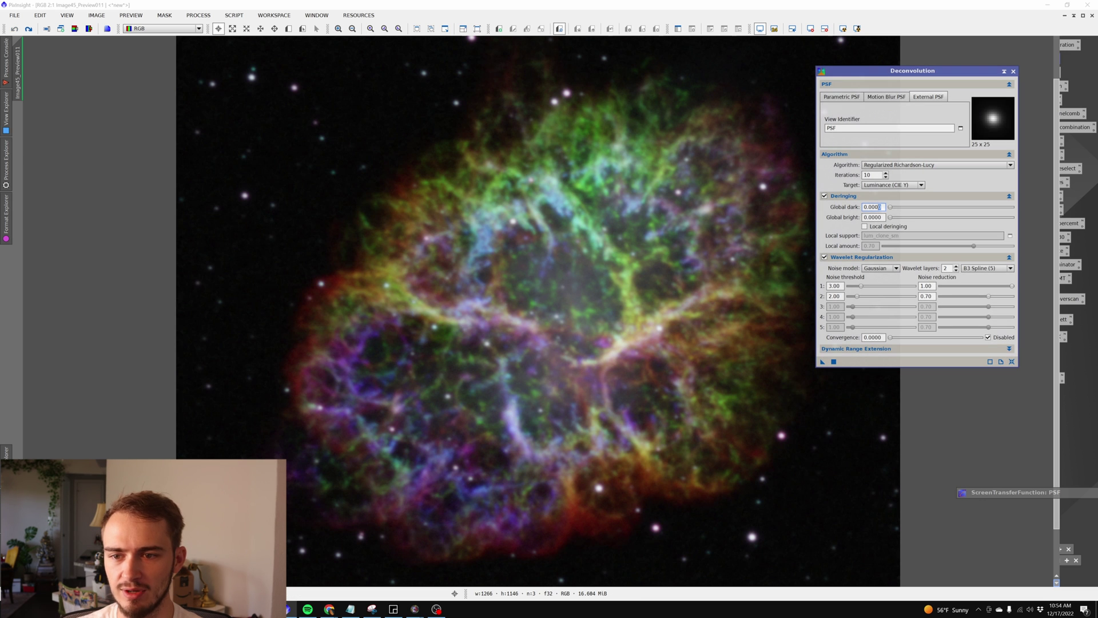
pyautogui.click(824, 361)
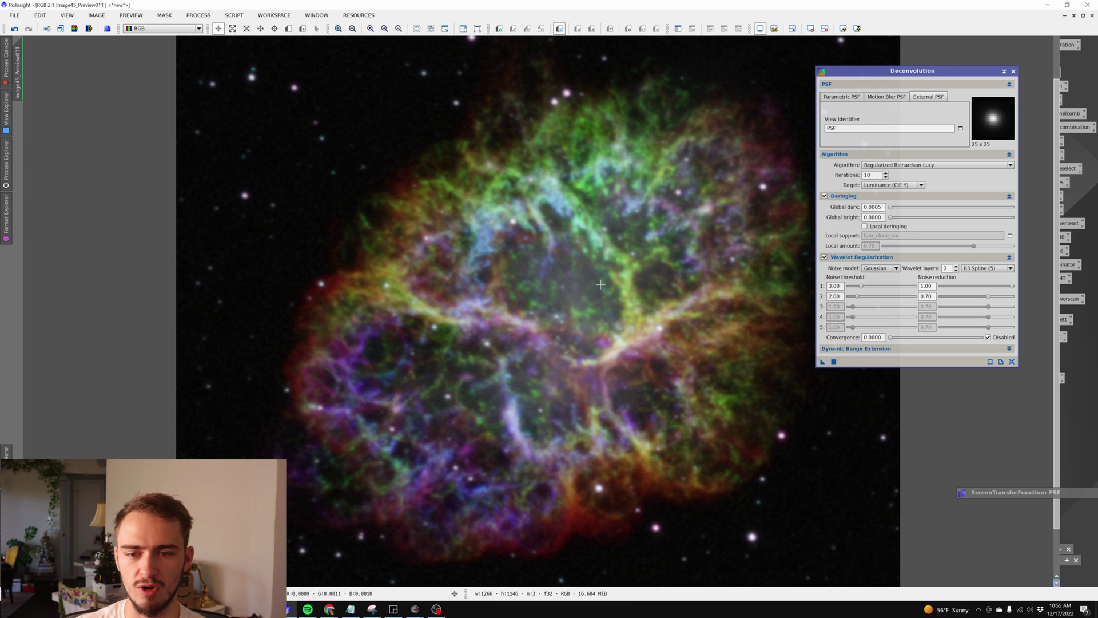
# - Rerun deconvolution with 7 iterations and Global dark set to 0.0003
pyautogui.scroll(-3, 885, 175)
pyautogui.click(833, 362)
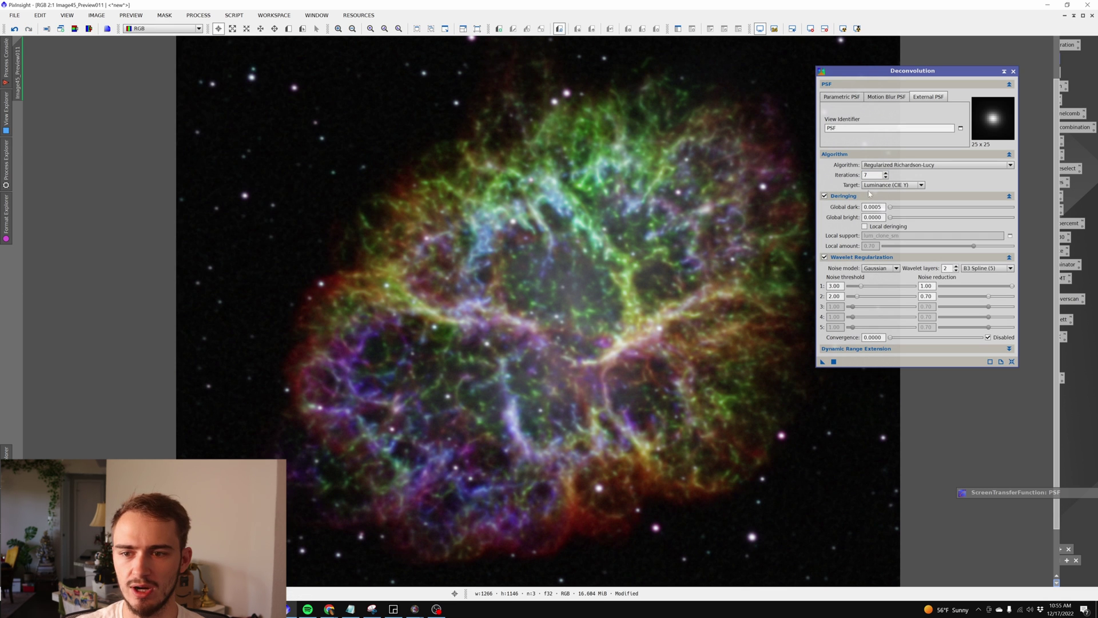
pyautogui.click(874, 207)
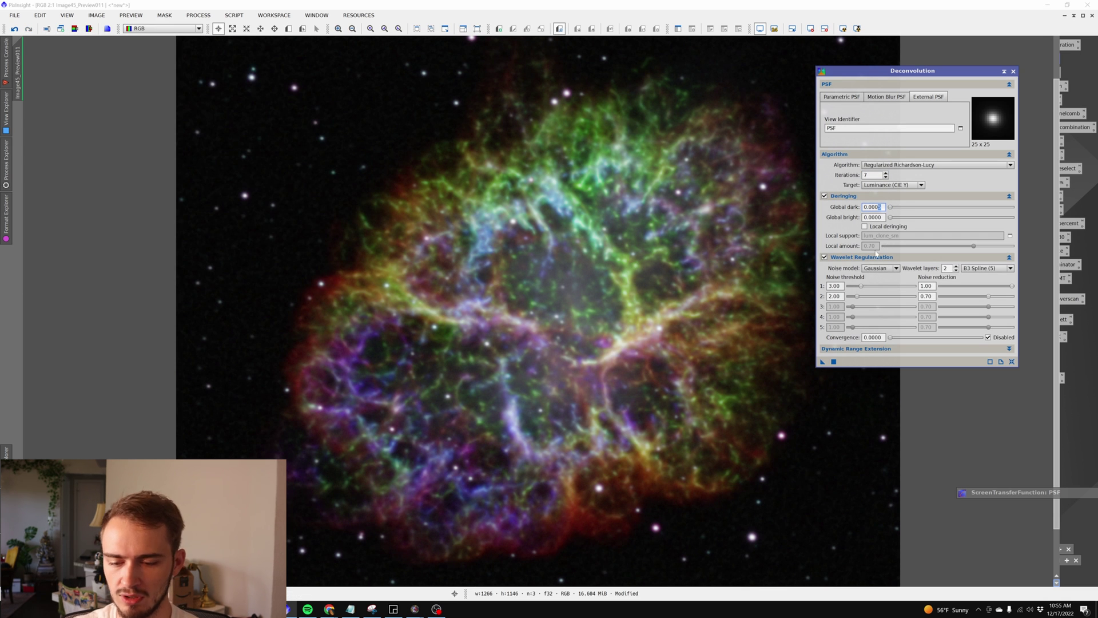
pyautogui.write('3')
pyautogui.press('Return')
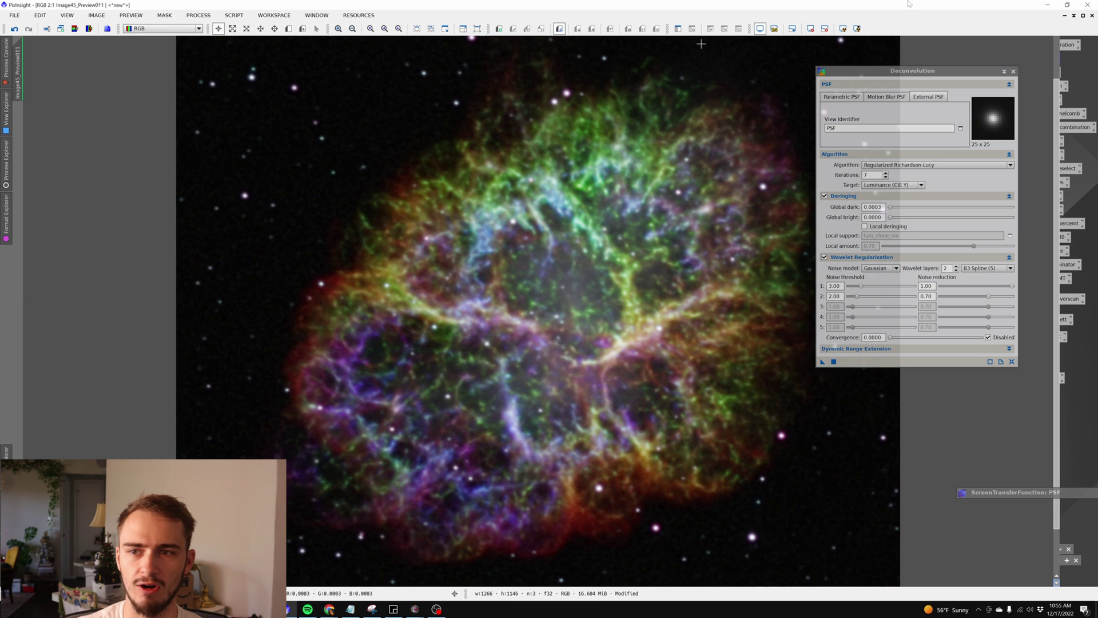
# - Restore the maximized window and place Preview01 beside Preview011, both showing the whole nebula at 1:1
pyautogui.click(1083, 16)
pyautogui.click(379, 174)
pyautogui.scroll(-2, 379, 174)
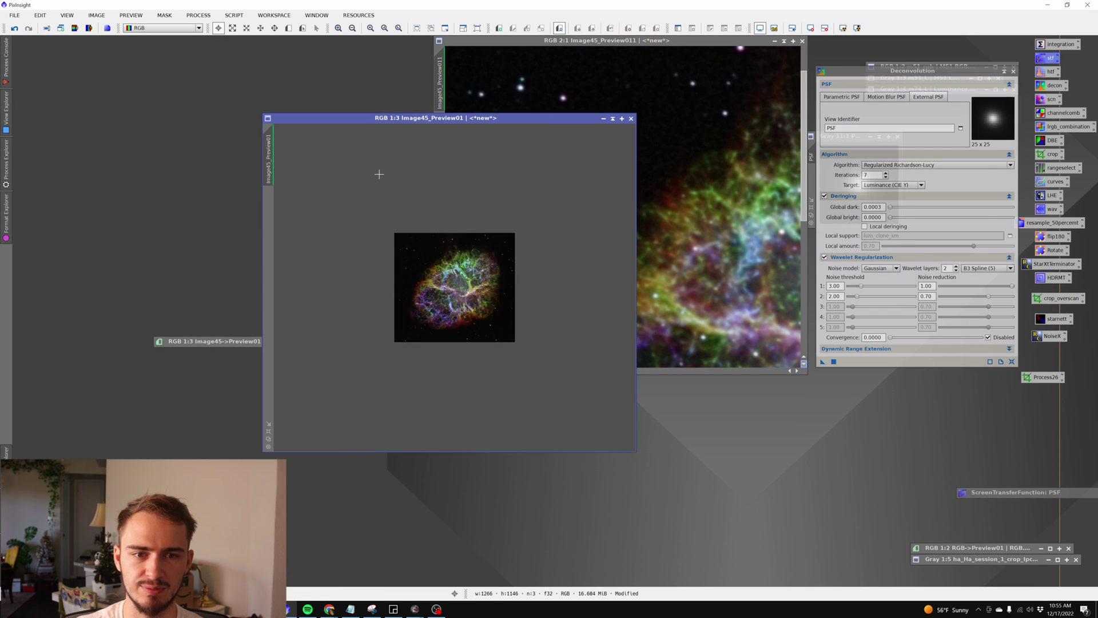
pyautogui.scroll(3, 395, 179)
pyautogui.scroll(-1, 395, 178)
pyautogui.moveTo(400, 117); pyautogui.dragTo(254, 99)
pyautogui.click(611, 242)
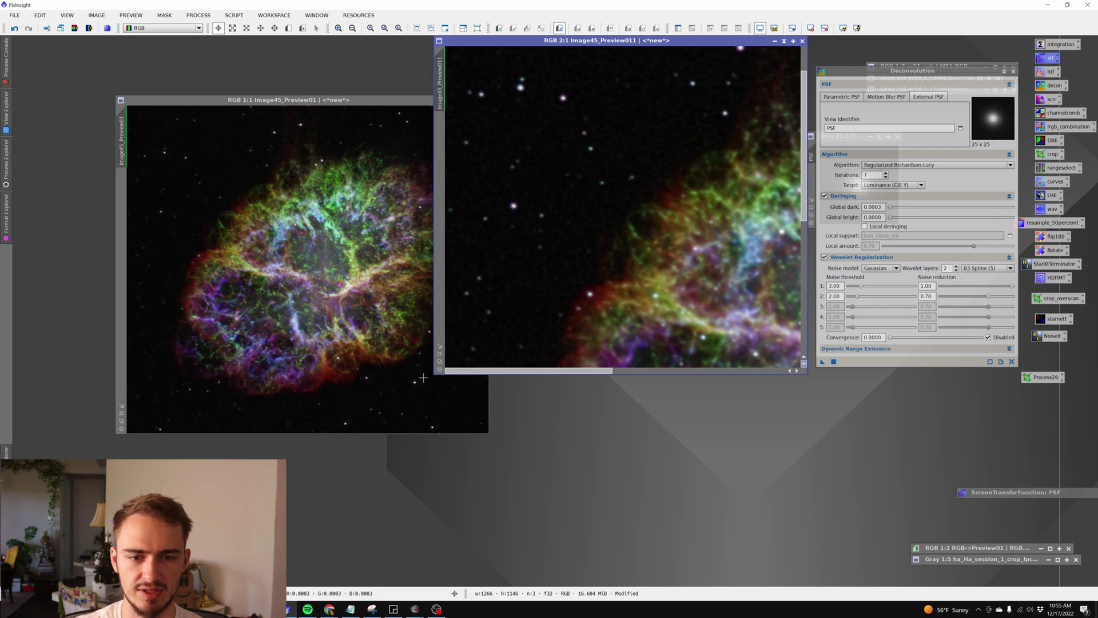
pyautogui.scroll(-1, 465, 355)
pyautogui.moveTo(346, 103); pyautogui.dragTo(290, 58)
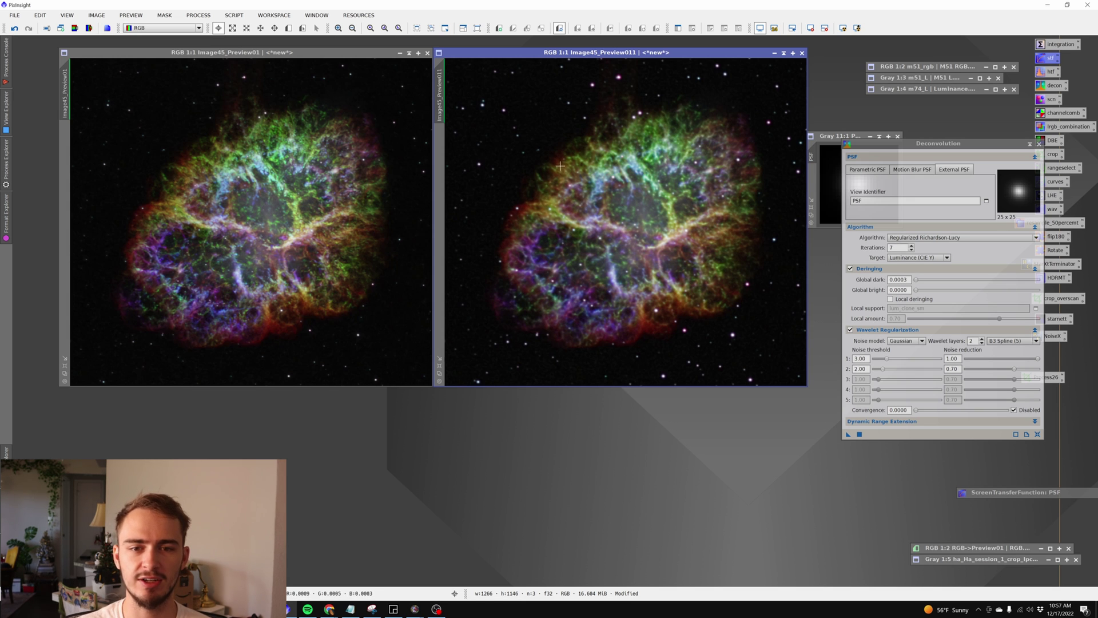
# - Make the original, left Crab Nebula preview the active window
pyautogui.click(315, 203)
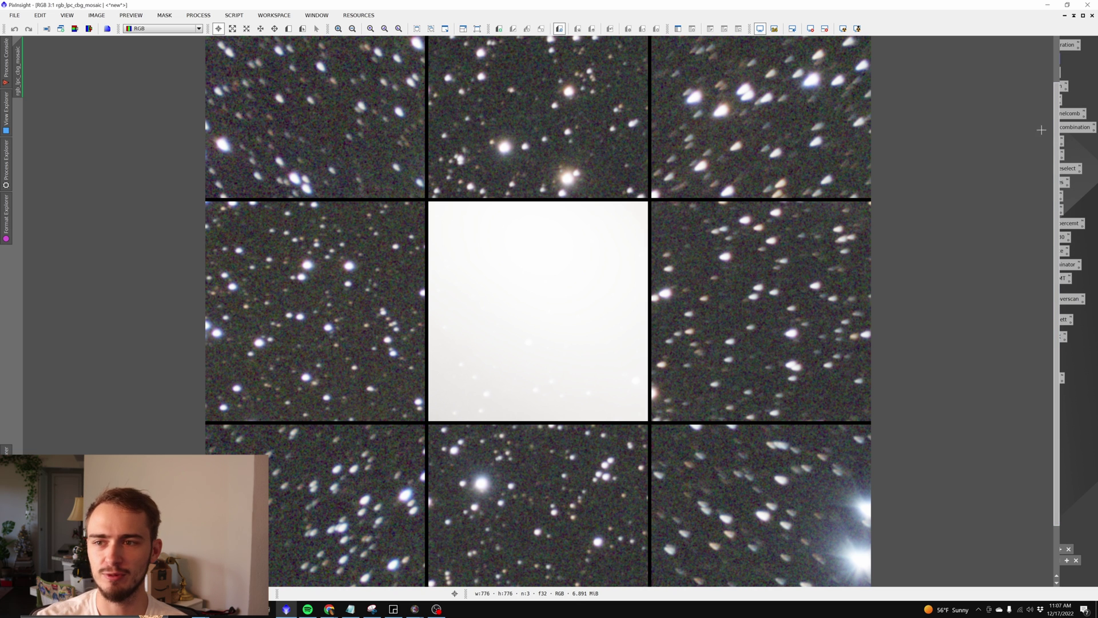
# - Restore the maximized mosaic window, then enlarge the mosaic to fill the workspace
pyautogui.click(1084, 16)
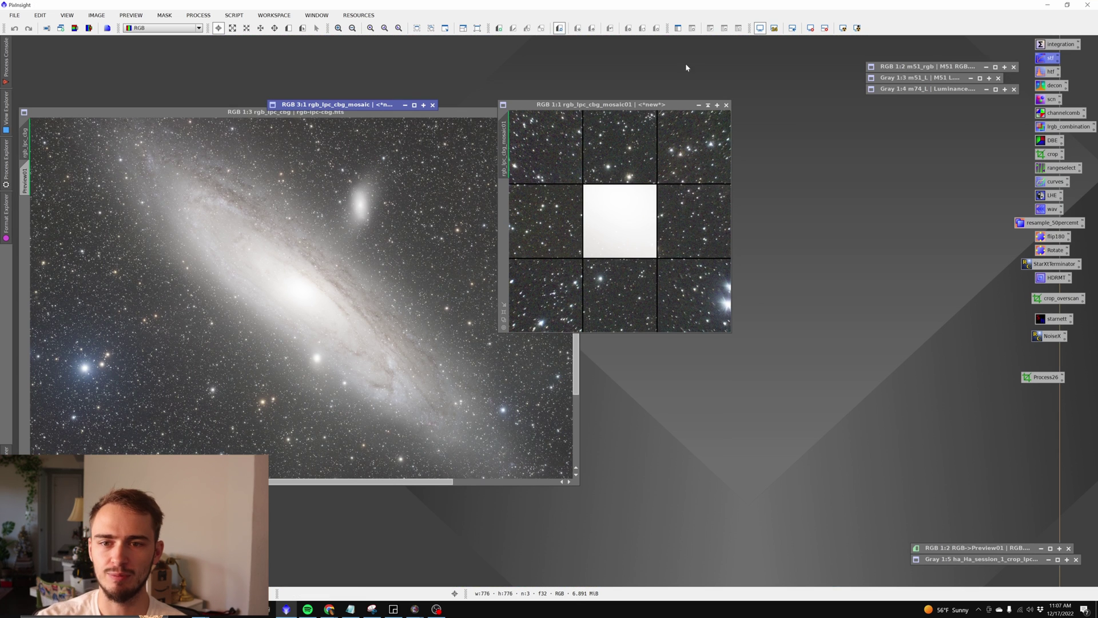
pyautogui.click(717, 105)
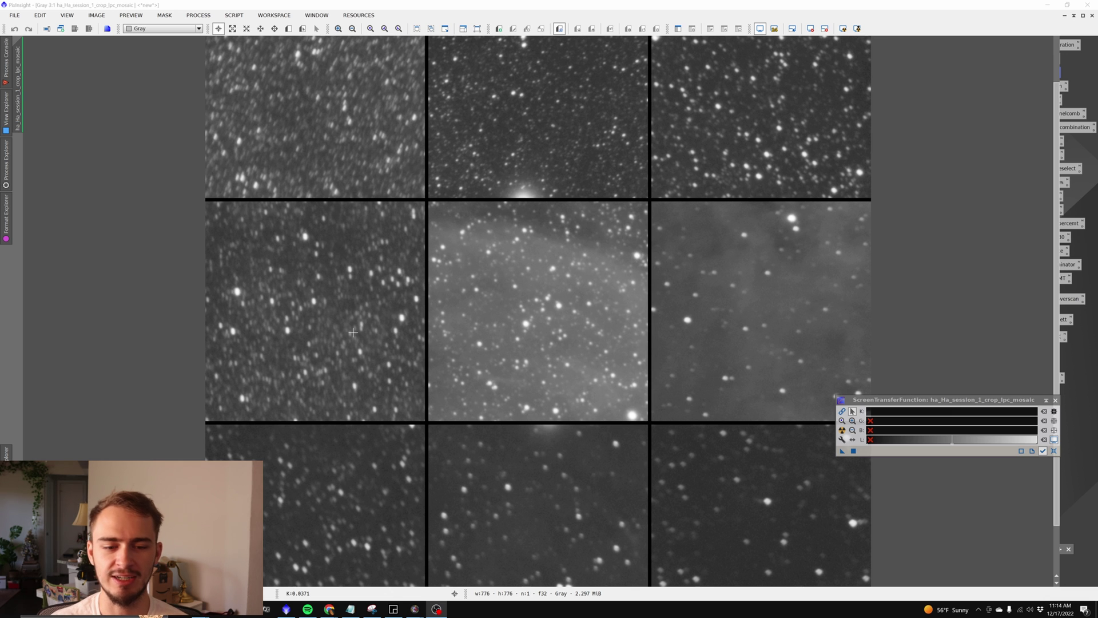
# - Restore the maximized mosaic and maximize ha_Ha_session_1_crop_lpc_mosaic01 to fill the workspace
pyautogui.click(1083, 16)
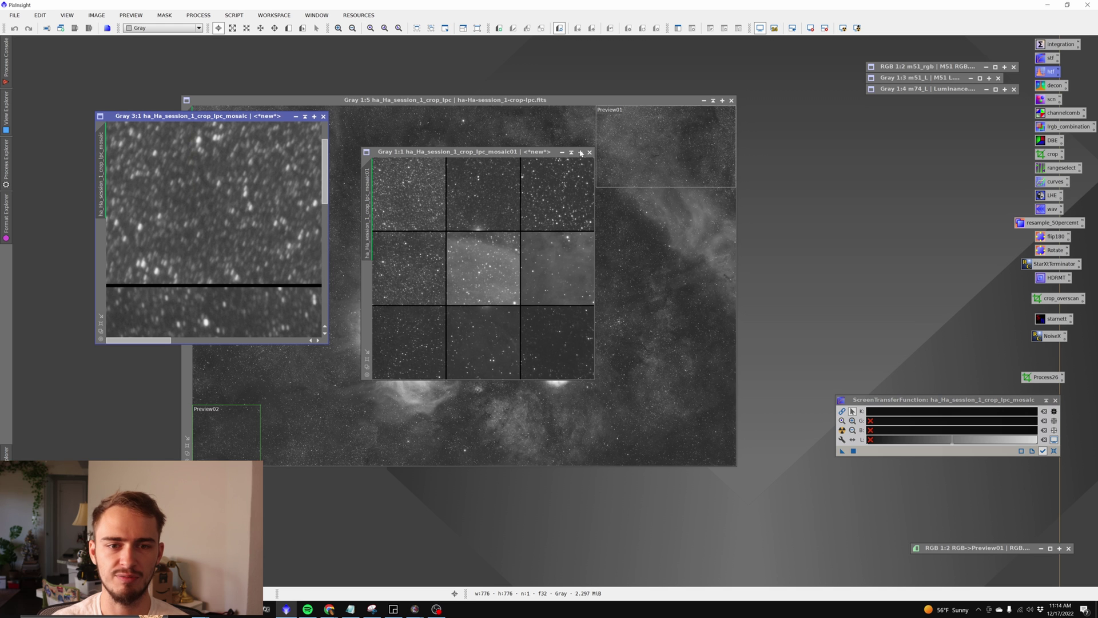
pyautogui.click(590, 153)
pyautogui.click(1083, 15)
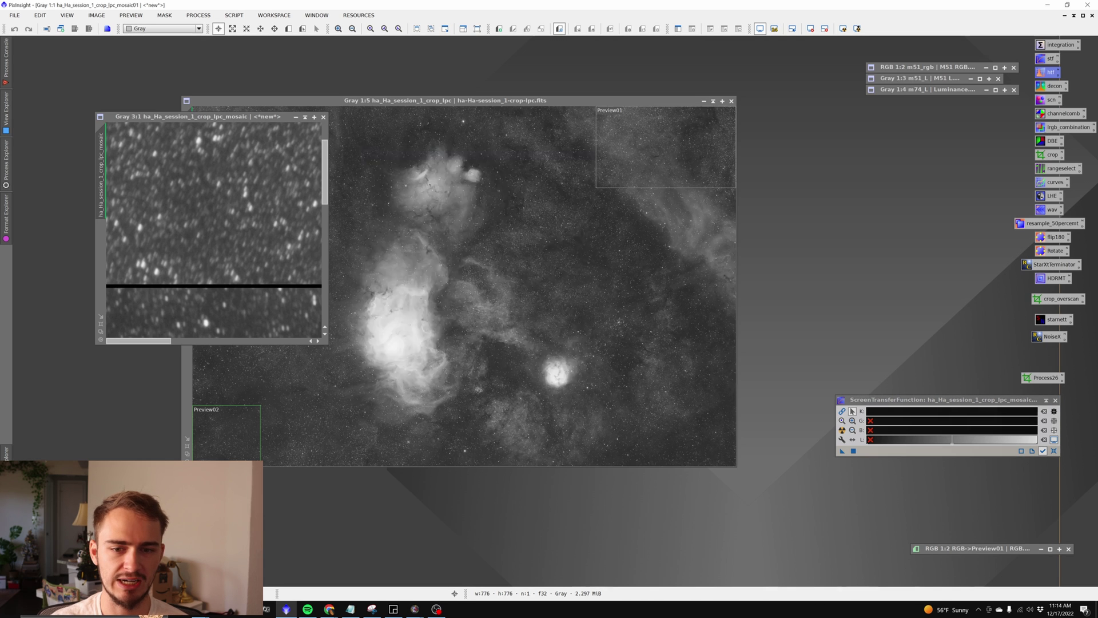
pyautogui.click(580, 152)
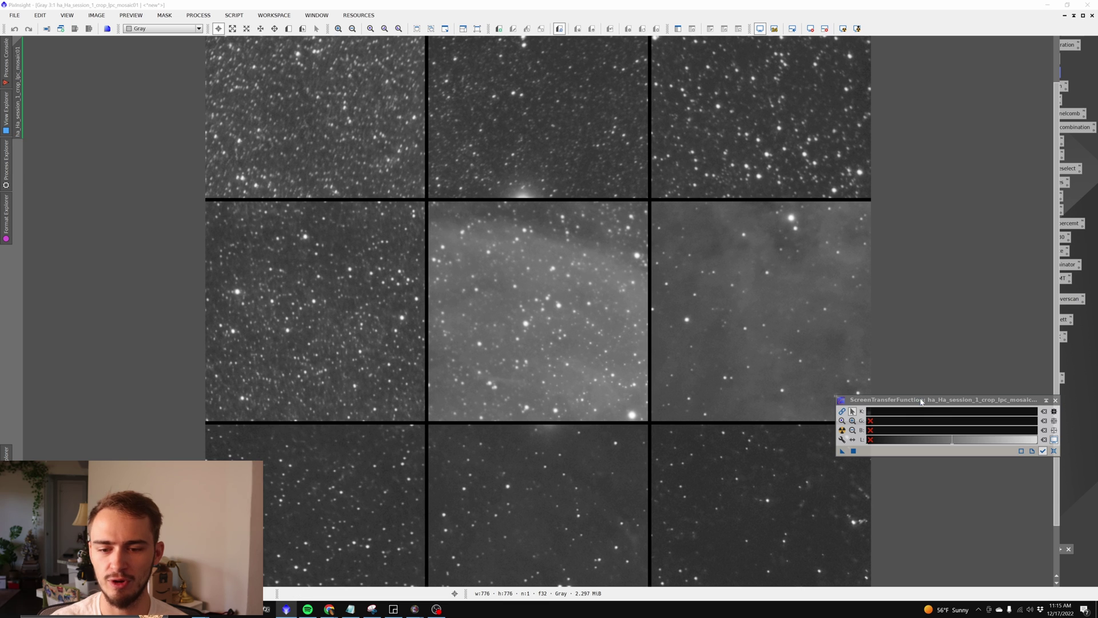
# - Drag the ScreenTransferFunction panel up and right, clear of the mosaic01 star tiles
pyautogui.moveTo(858, 399); pyautogui.dragTo(969, 344)
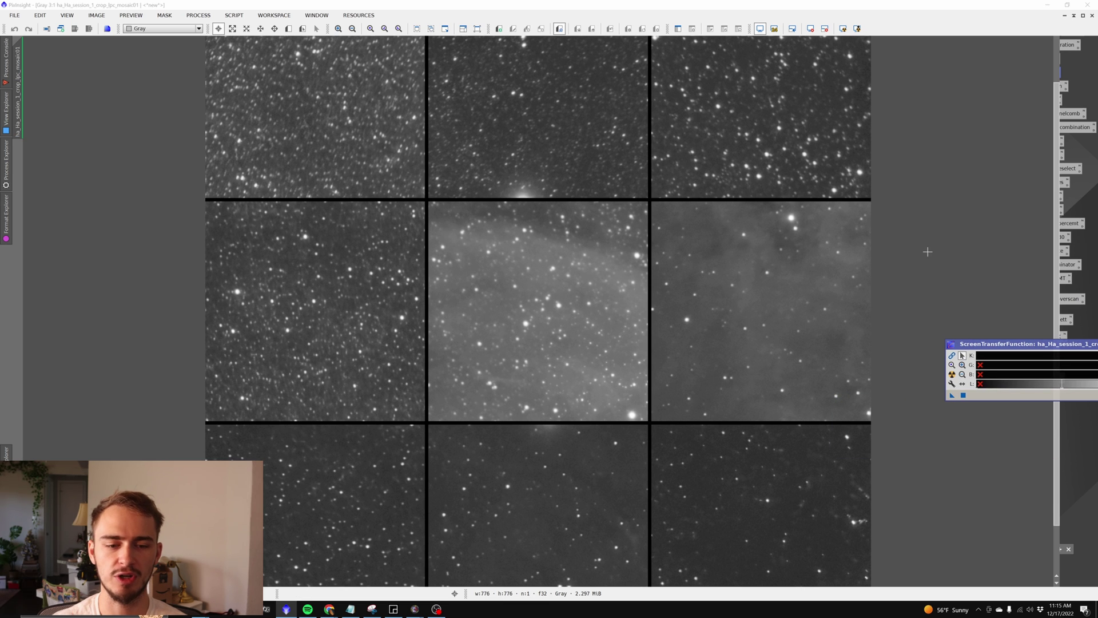